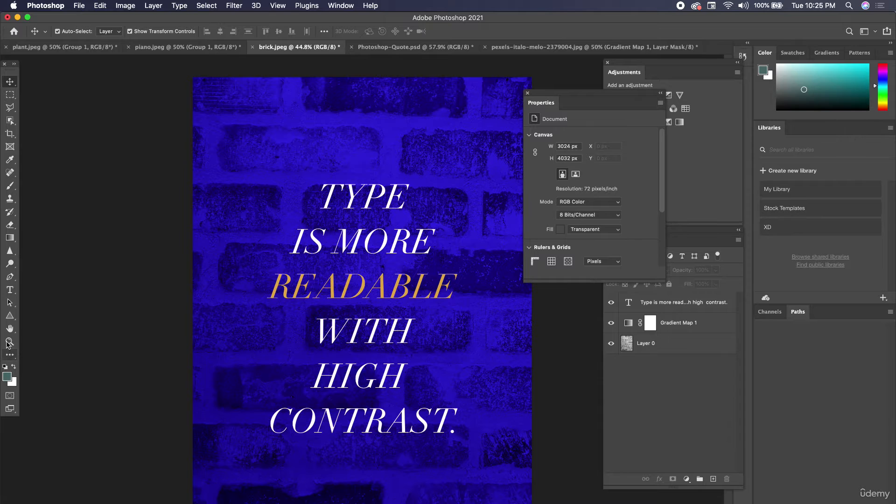
- Sample the dark navy from a brick and draw a filled rectangle about 1052 × 175 px over the word TYPE
left_click_drag(10, 315, 40, 319)
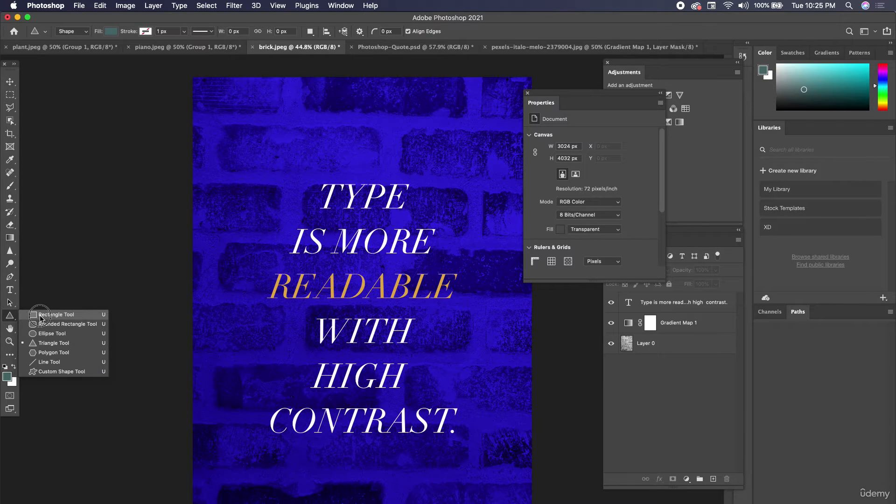
left_click(40, 316)
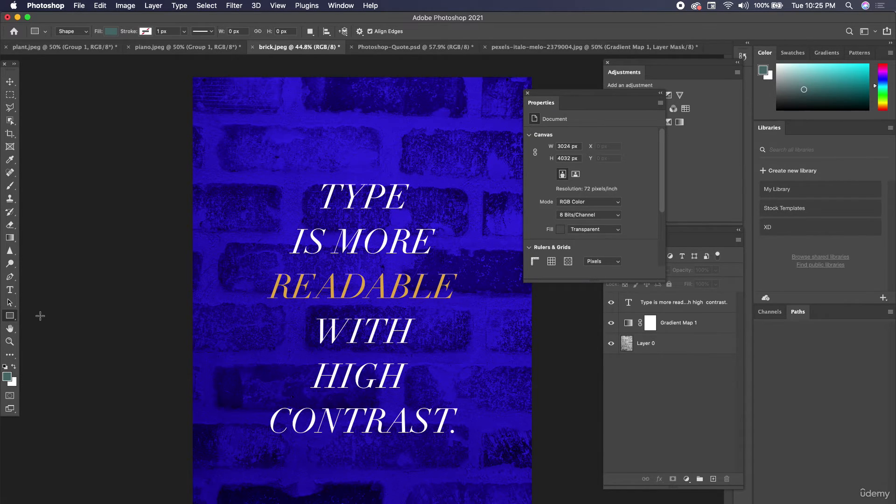
left_click(10, 161)
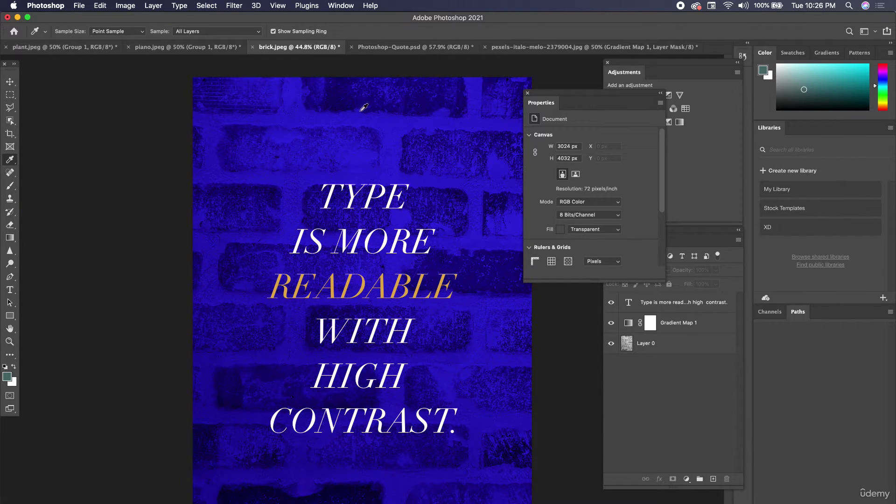
left_click(361, 488)
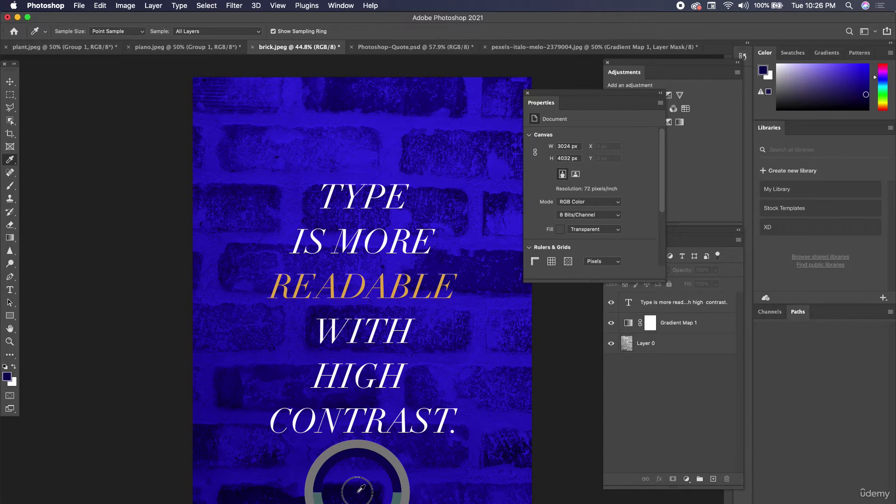
left_click_drag(9, 316, 51, 317)
left_click_drag(304, 196, 421, 215)
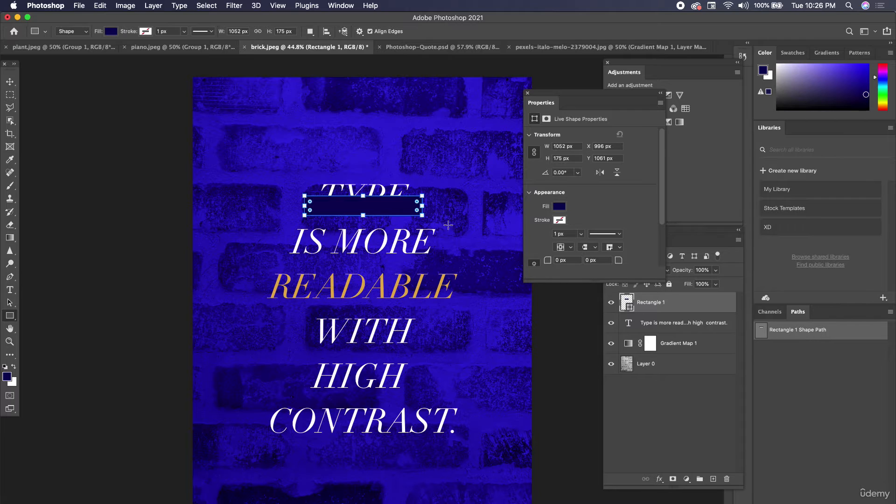
- Duplicate the bar onto the IS MORE line, widen it to about 1637 px, and duplicate that wider bar onto READABLE
left_click(10, 82)
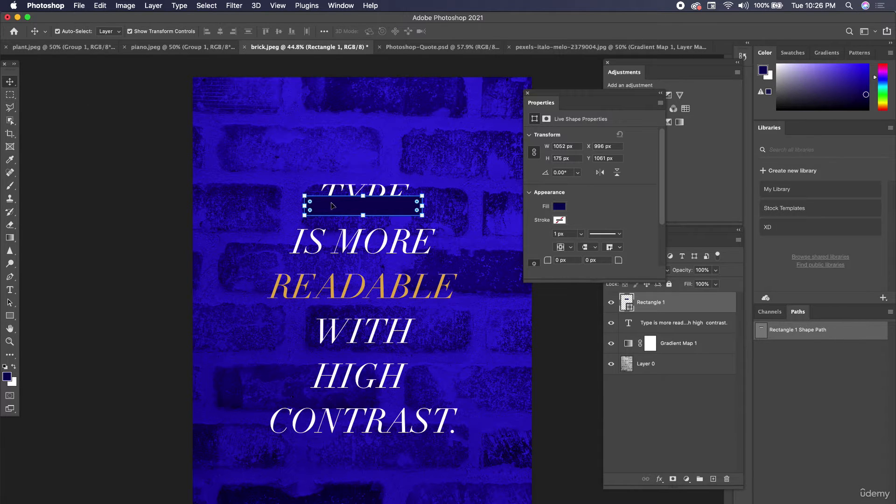
left_click_drag(344, 210, 274, 251)
left_click_drag(421, 249, 419, 296)
key("Return")
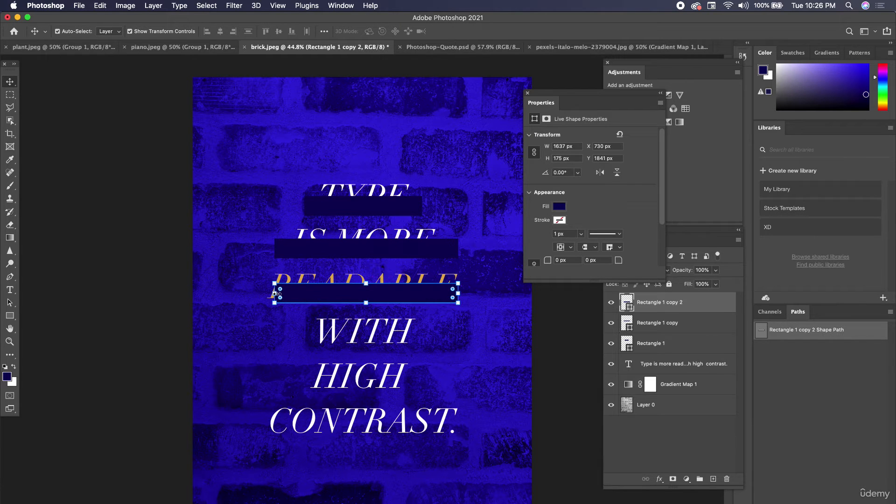
- Widen the READABLE bar on both sides to about 1943 px so it extends past the word
left_click_drag(272, 293, 256, 293)
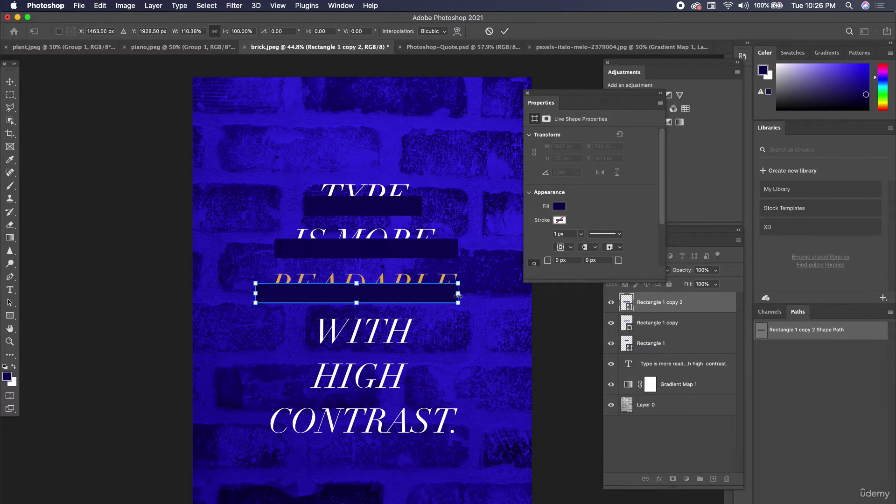
left_click_drag(459, 296, 474, 295)
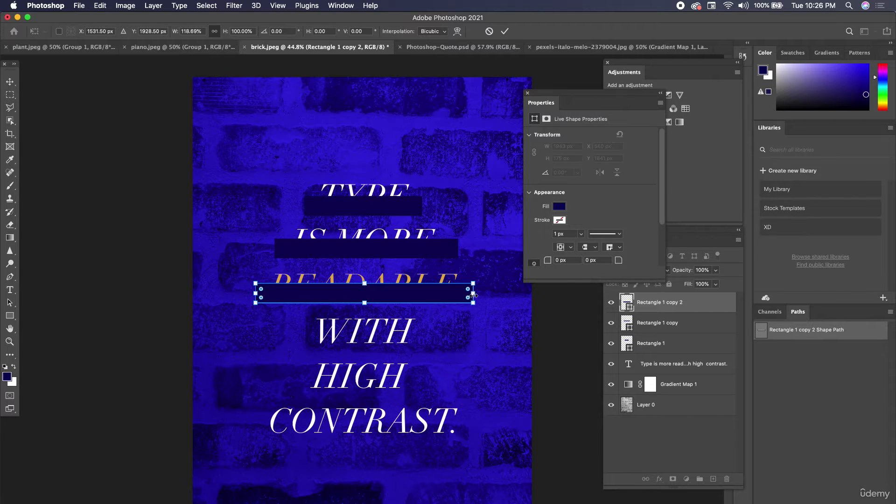
key("Return")
- Place copies of the narrow bar on WITH, HIGH and CONTRAST, and widen the CONTRAST bar to about 2004 px
left_click_drag(386, 209, 388, 338)
left_click_drag(390, 378, 390, 423)
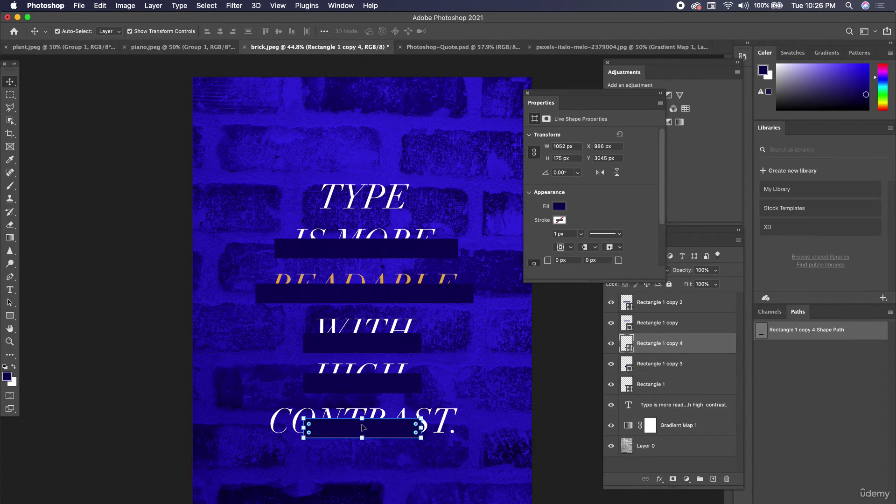
left_click_drag(303, 431, 255, 428)
left_click_drag(422, 428, 478, 426)
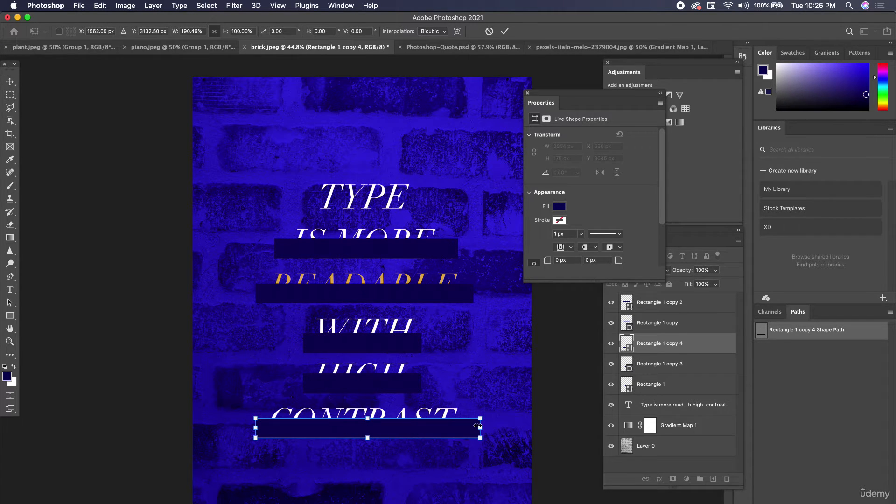
key("Return")
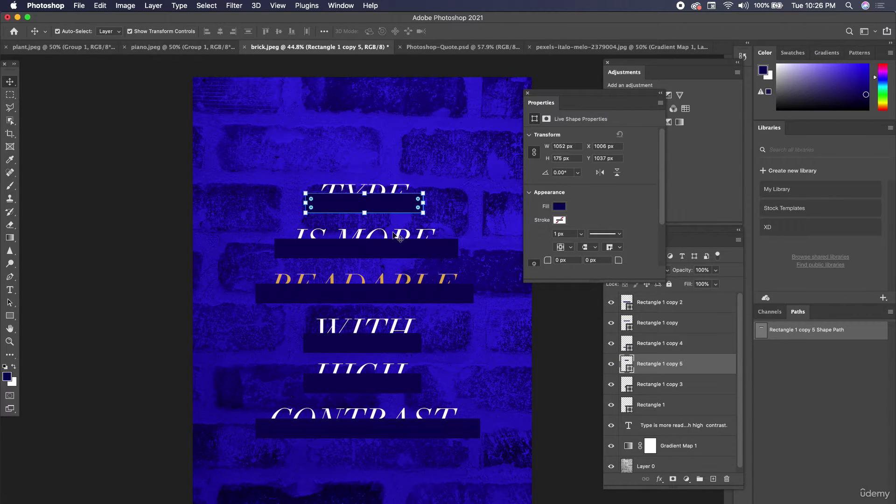
- Select all six navy bars and align their horizontal centers
left_click(387, 252, "shift")
left_click(379, 294, "shift")
left_click(379, 344, "shift")
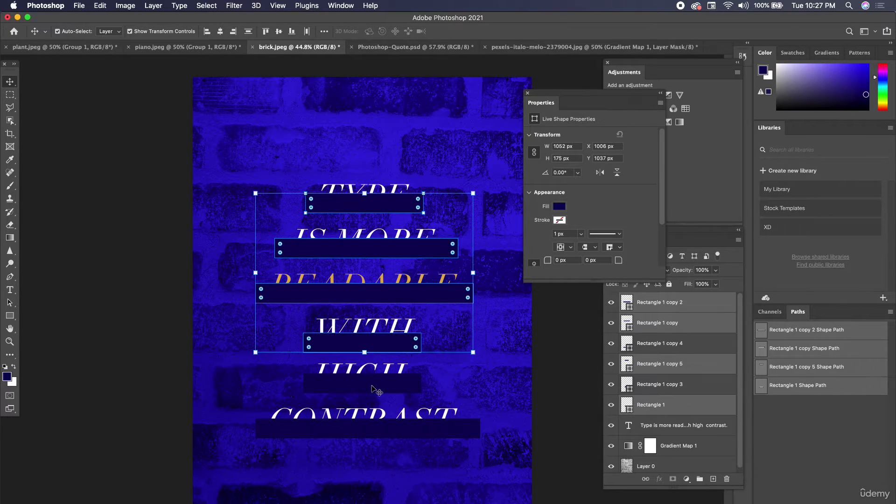
left_click(379, 384, "shift")
left_click(377, 429, "shift")
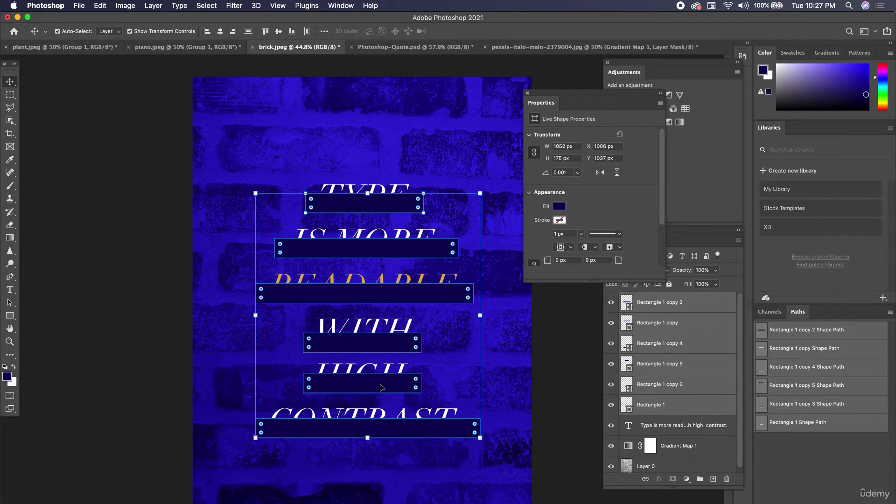
left_click(220, 31)
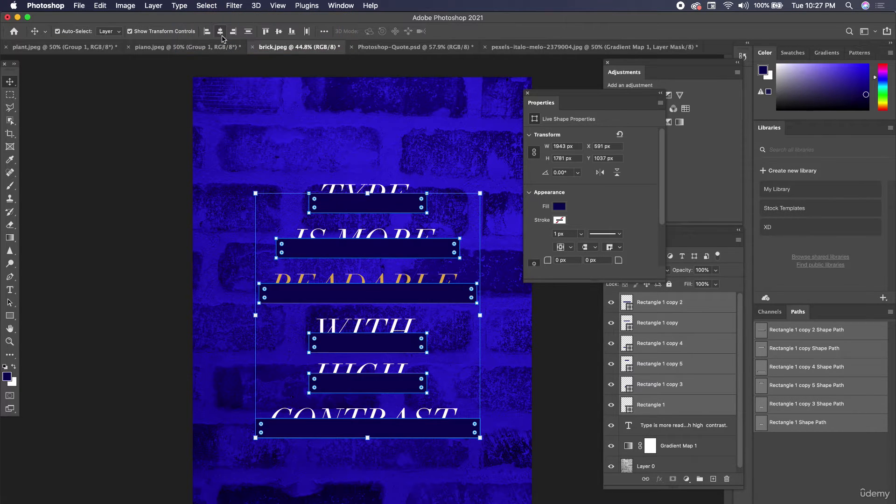
- Nudge the six bars so they center on the words and move their layers beneath the text layer
left_click_drag(395, 206, 391, 207)
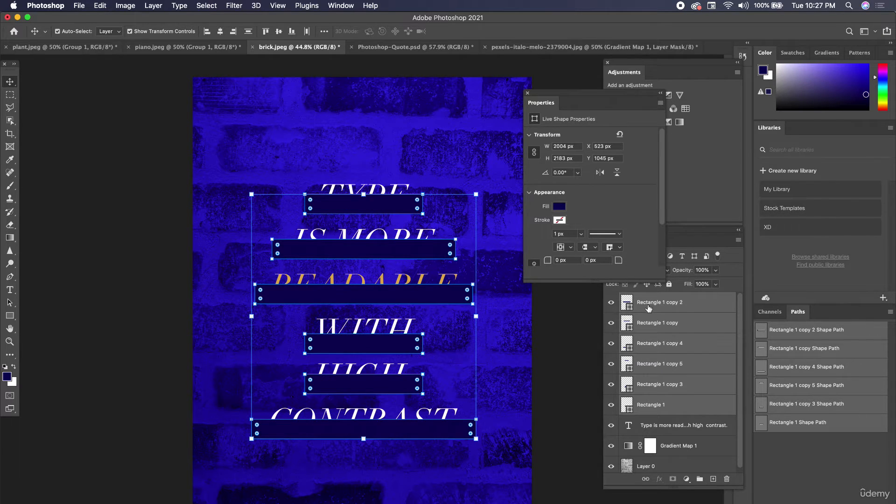
left_click_drag(666, 306, 677, 431)
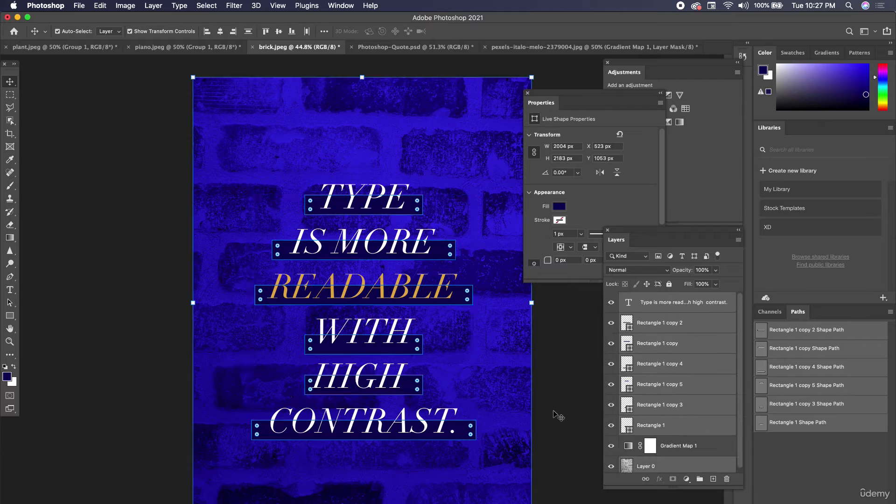
- Lock the brick photo layer, then reposition the text and all six bars together, centered horizontally on the canvas
left_click(654, 462)
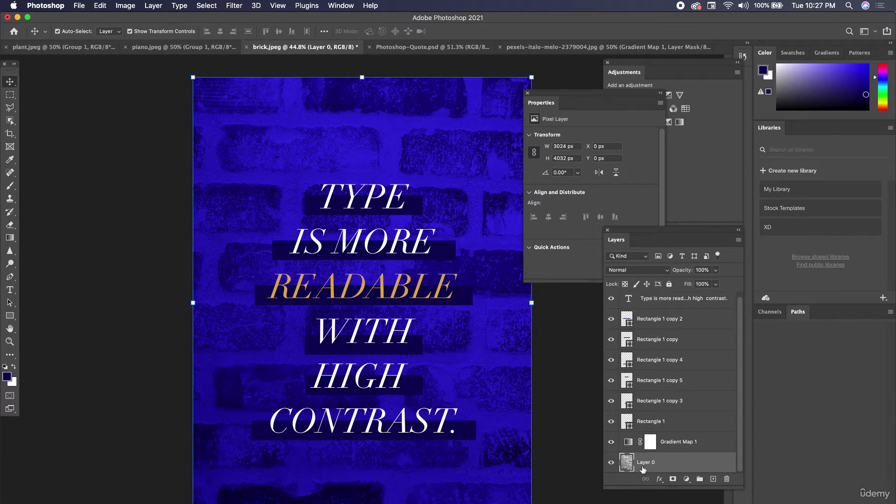
left_click(668, 284)
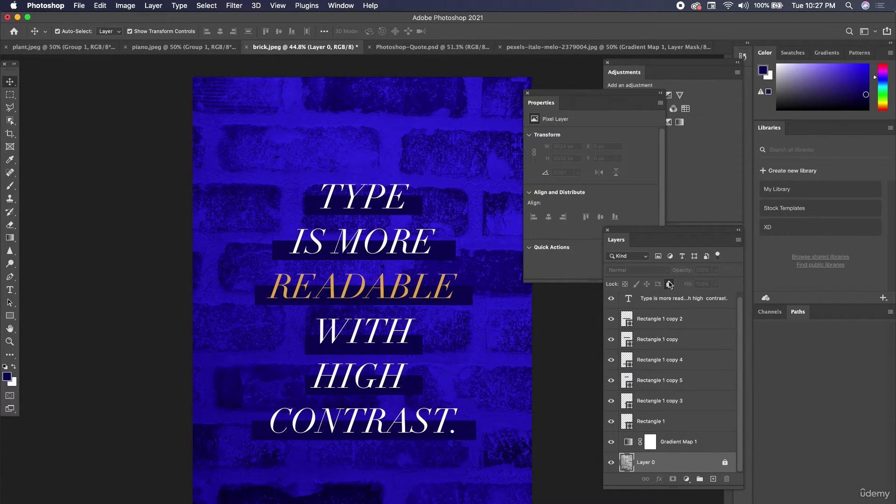
left_click_drag(136, 115, 540, 474)
mouse_move(401, 253)
left_mouse_down()
mouse_move(376, 238)
mouse_move(415, 258)
mouse_move(412, 247)
mouse_move(398, 262)
left_mouse_up()
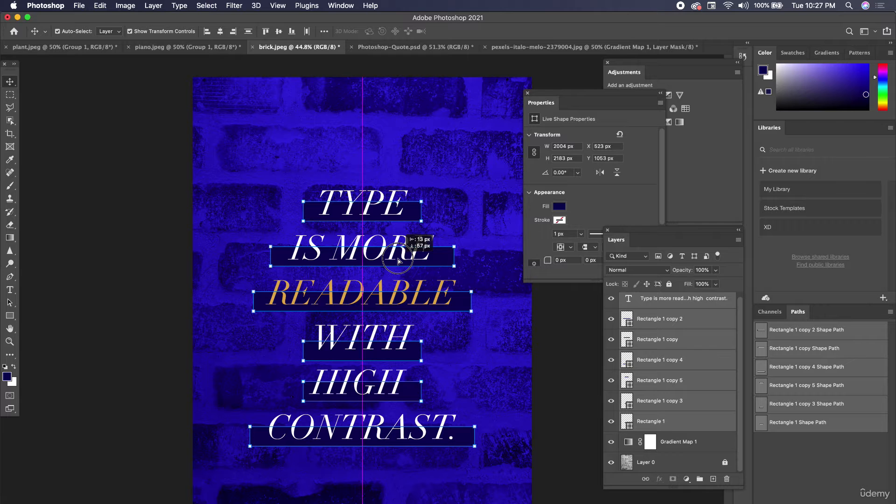
left_click_drag(398, 261, 400, 244)
left_click(560, 360)
left_click_drag(540, 97, 556, 96)
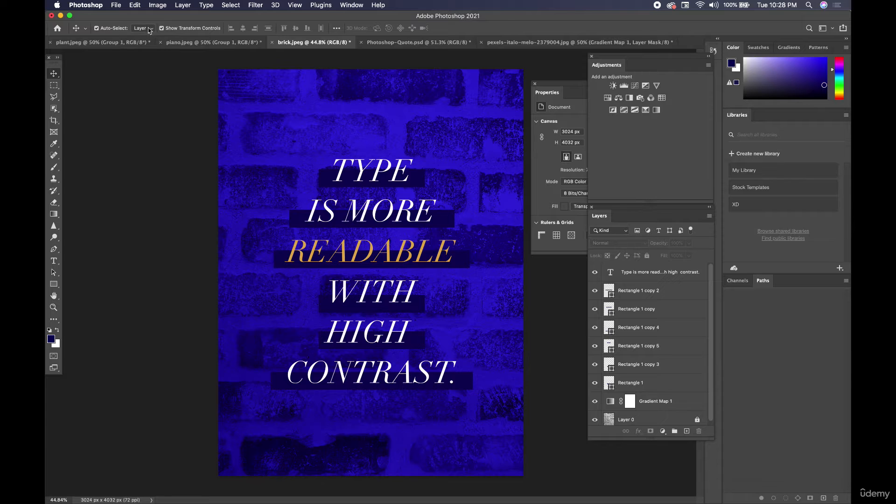
- Create a new 1080 × 1080 px document at 300 pixels/inch in RGB Color with a white background
left_click(118, 5)
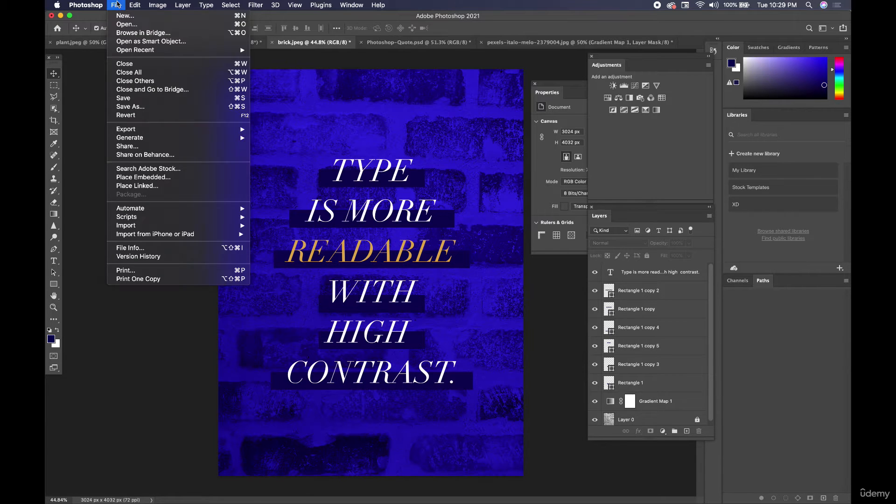
left_click(122, 16)
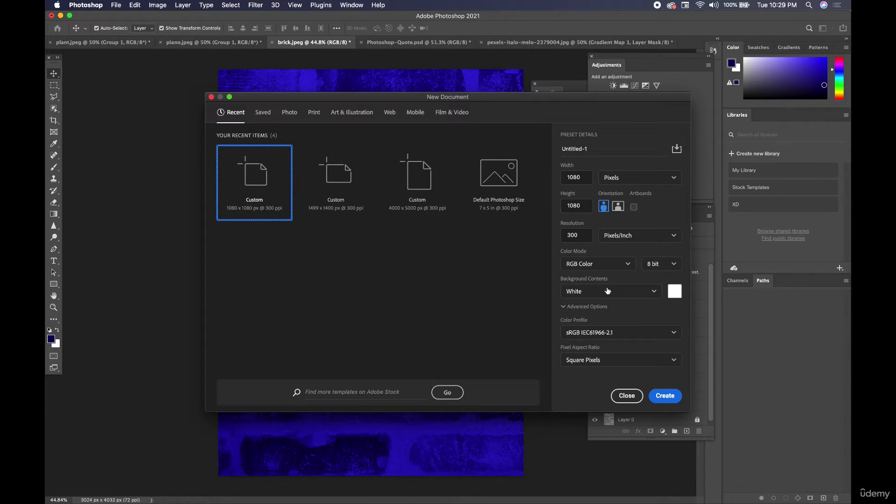
left_click(671, 397)
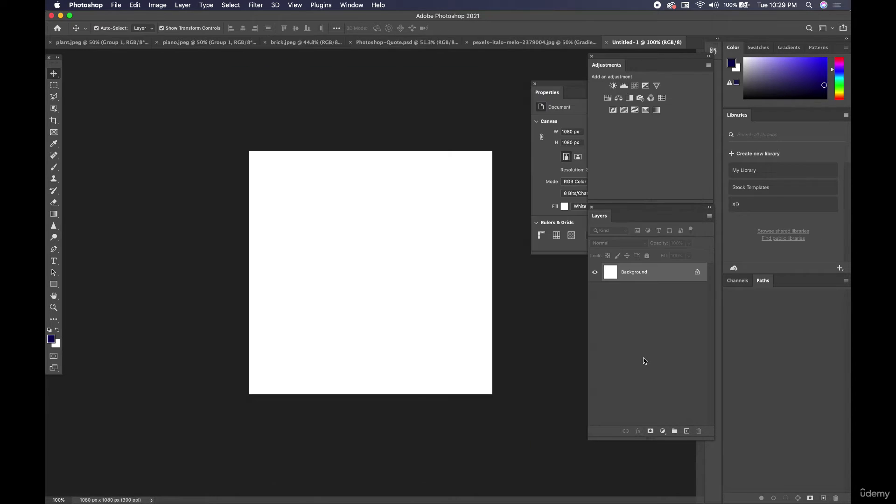
- Return to the brick.jpeg document and unlock its brick photo layer, Layer 0
left_click(308, 43)
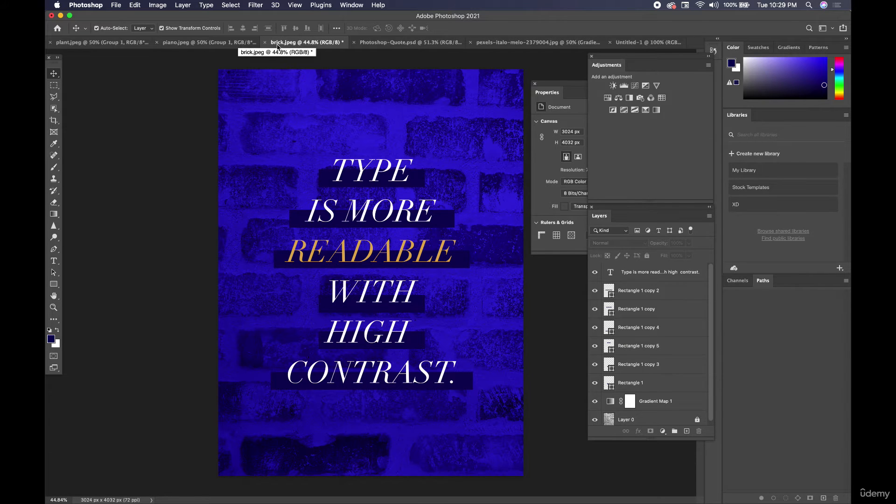
scroll(672, 422, "down", 1)
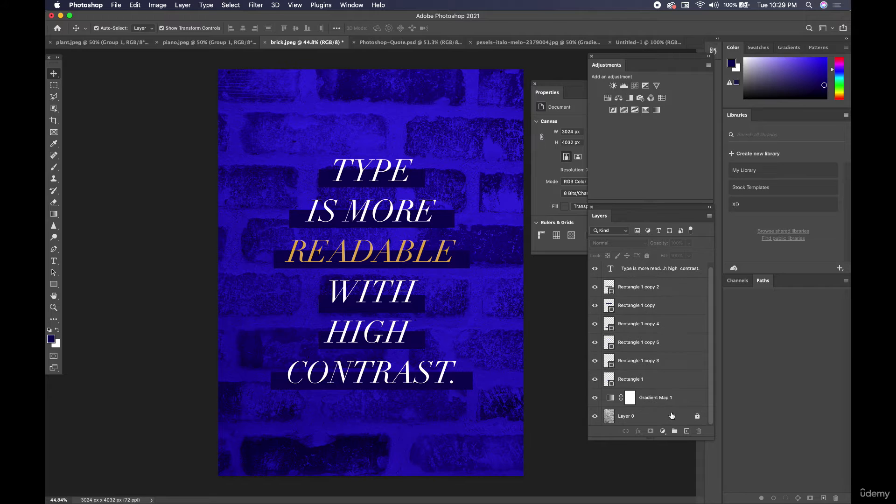
left_click(672, 419)
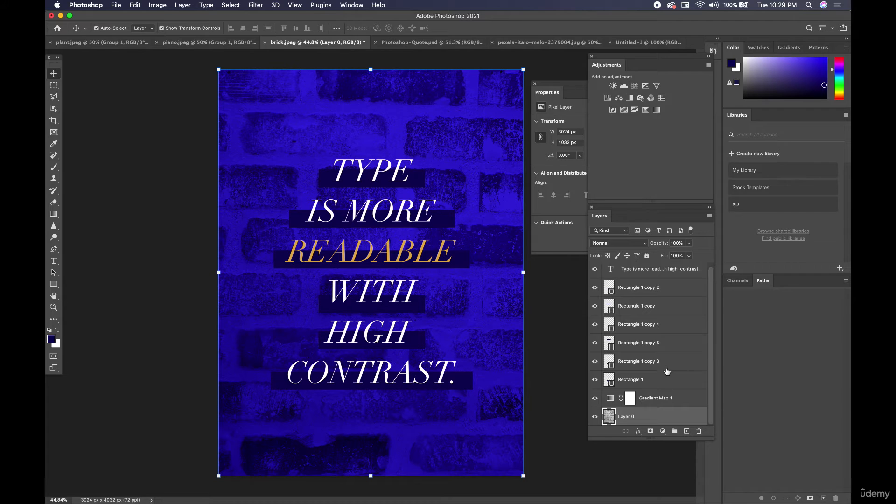
- Copy every layer in brick.jpeg, from the text layer down to Layer 0, and switch to the Untitled-1 document
left_click_drag(170, 73, 311, 169)
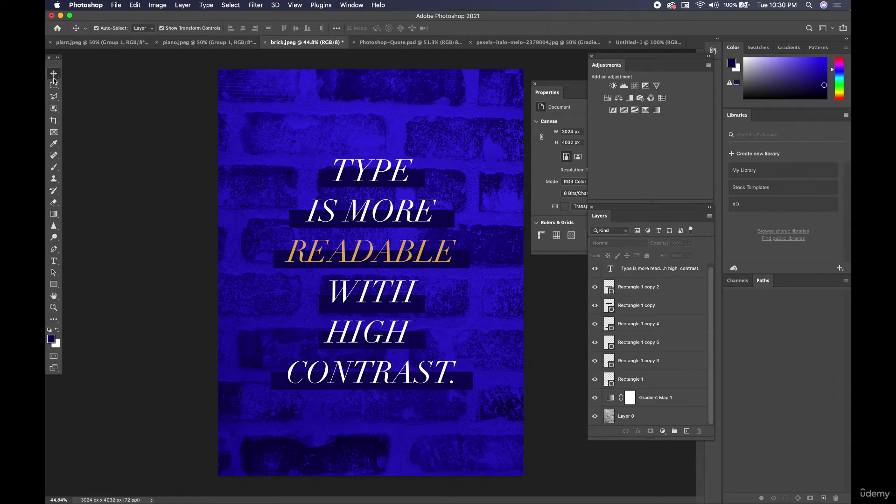
left_click_drag(164, 71, 561, 481)
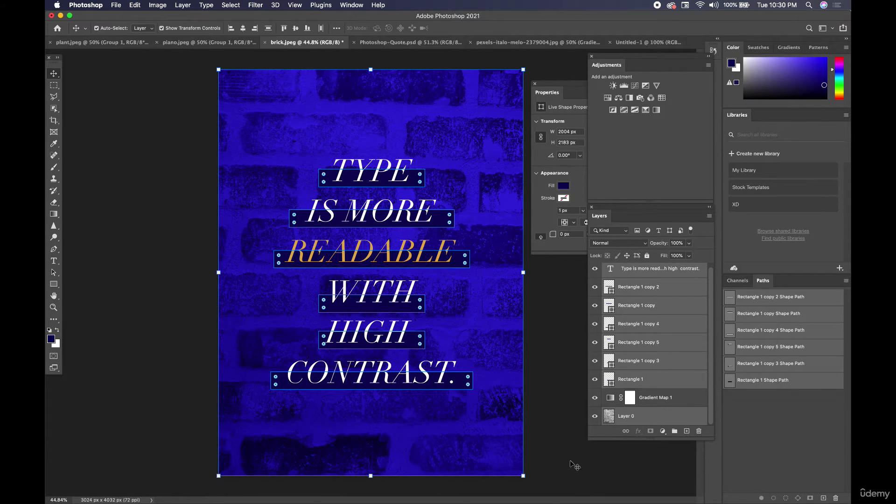
left_click(658, 419)
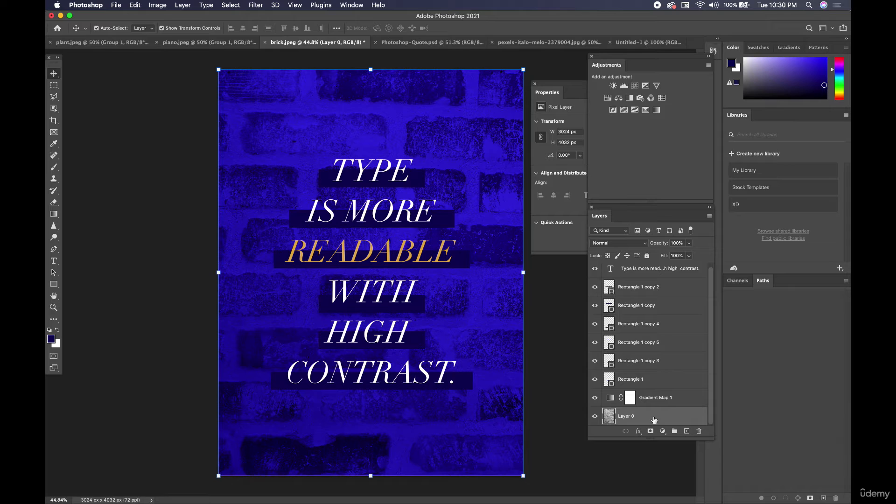
scroll(651, 360, "up", 1)
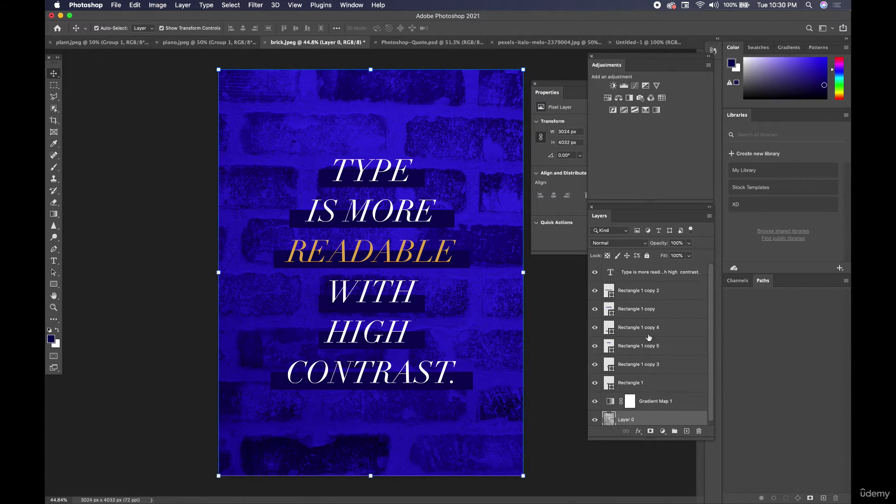
left_click(655, 274, "shift")
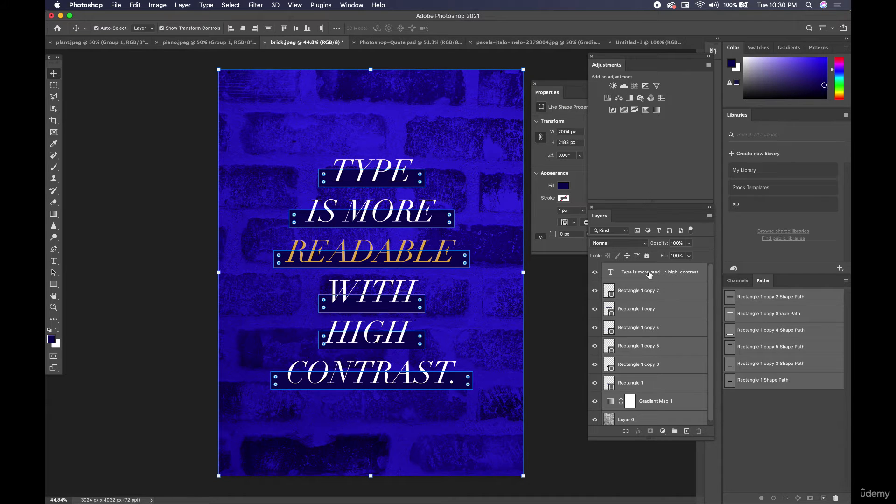
left_click(134, 6)
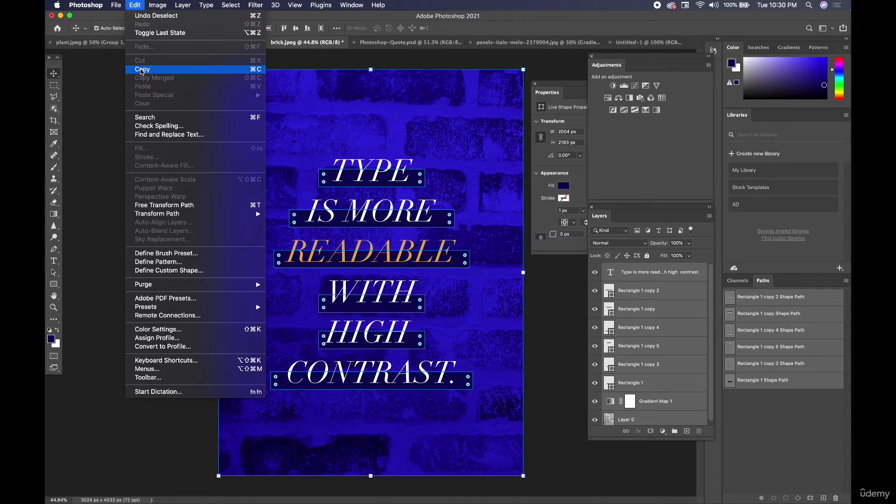
left_click(141, 70)
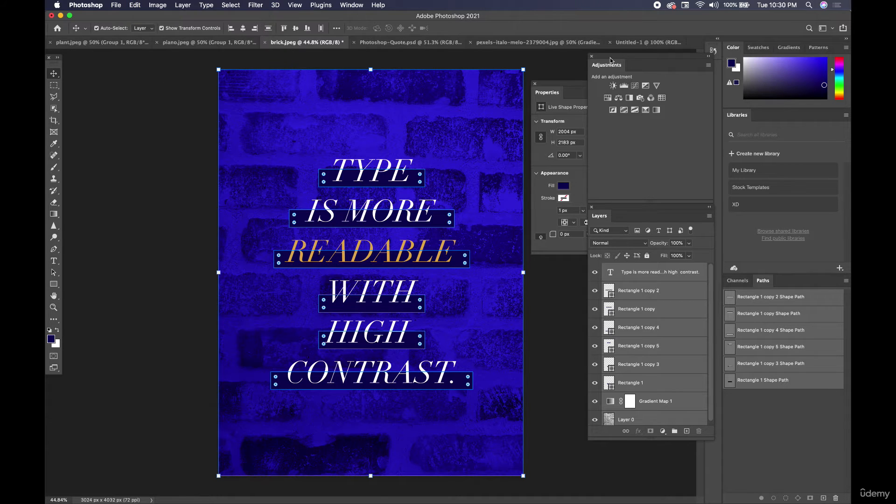
left_click(631, 44)
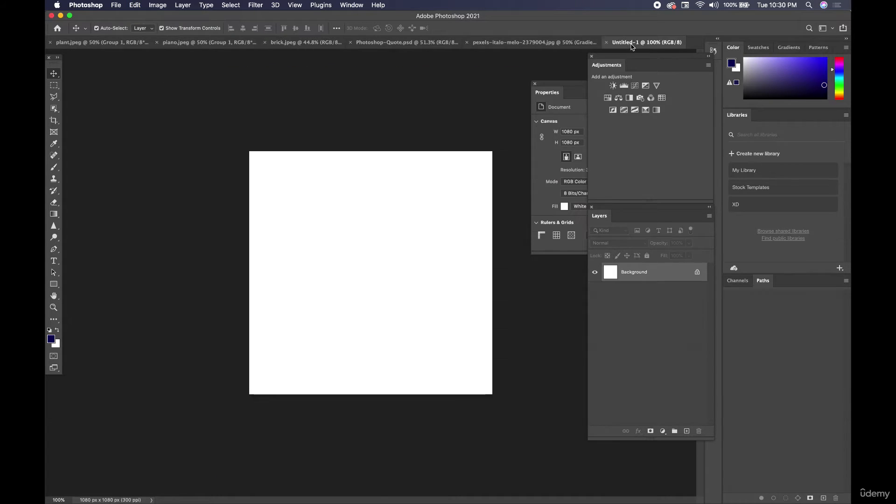
- Paste the copied brick design layers into the Untitled-1 document
left_click(135, 5)
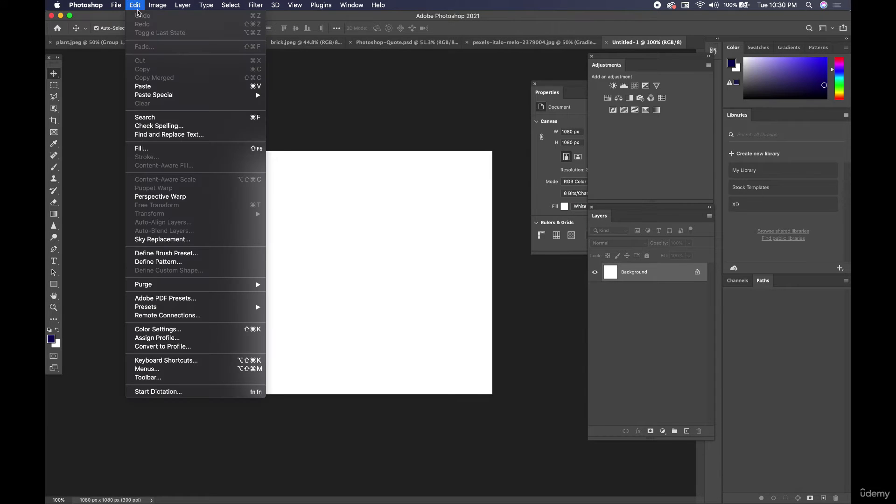
left_click(142, 87)
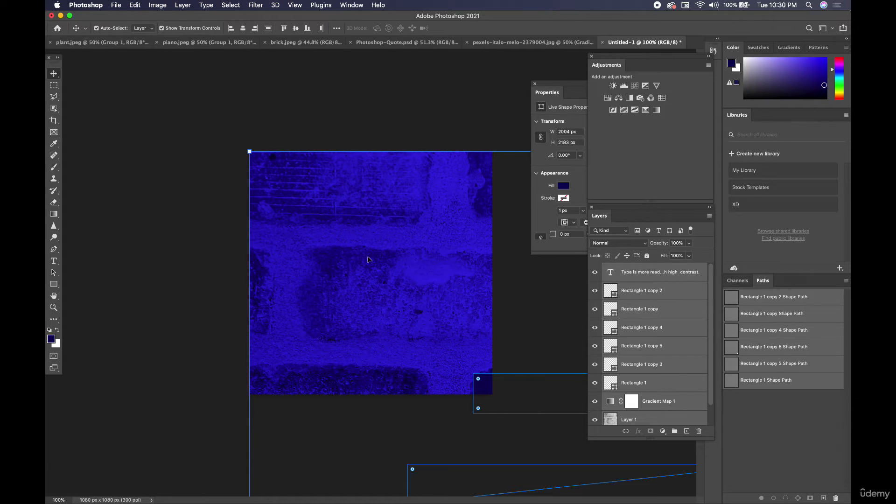
scroll(364, 258, "down", 5)
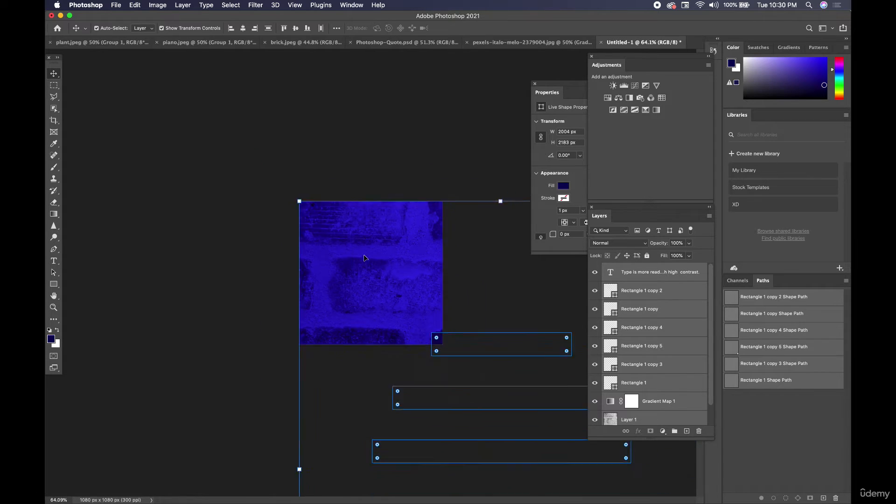
scroll(363, 255, "down", 4)
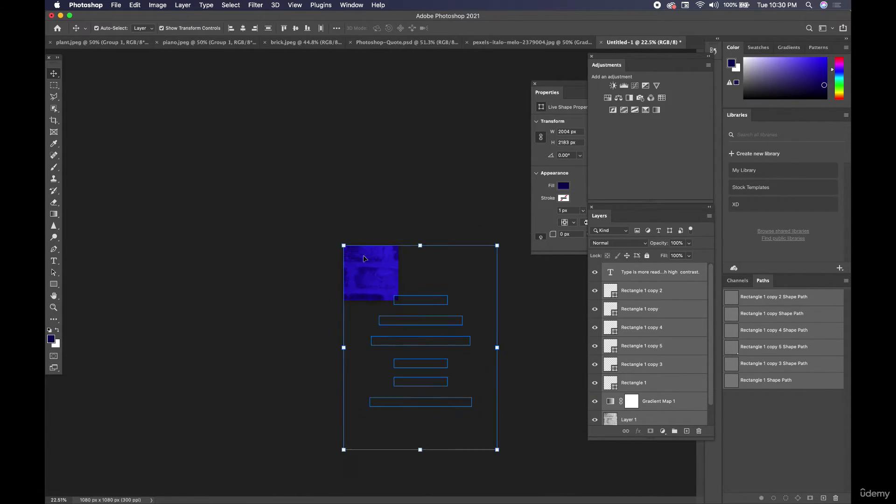
- Scale the pasted layers down together to cover the square canvas, center the quote on it, and commit the transform
left_click_drag(496, 449, 395, 308)
scroll(373, 273, "up", 5)
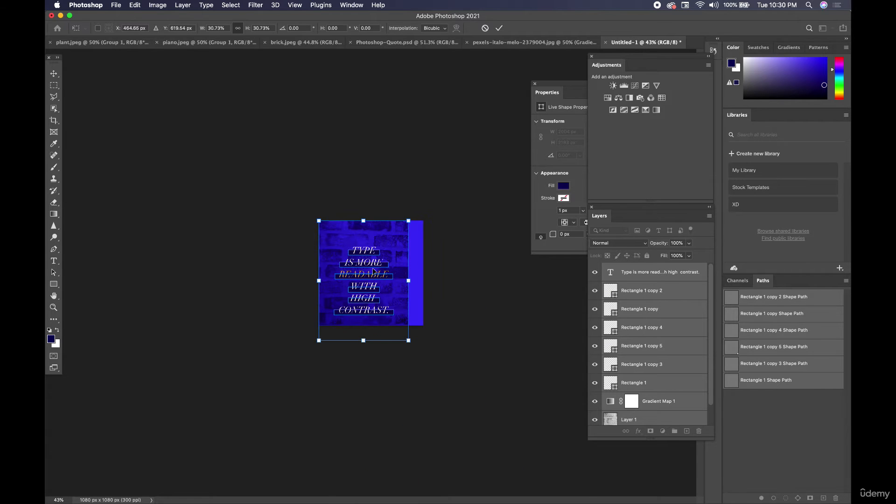
scroll(374, 273, "up", 3)
left_click_drag(393, 287, 393, 281)
left_click_drag(442, 169, 501, 140)
left_click_drag(431, 208, 425, 225)
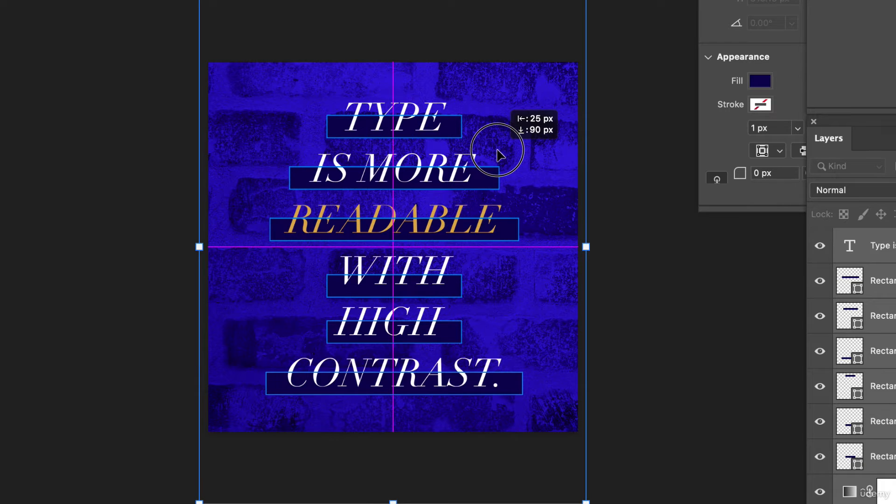
left_click_drag(497, 150, 497, 150)
key("Return")
left_click(84, 141)
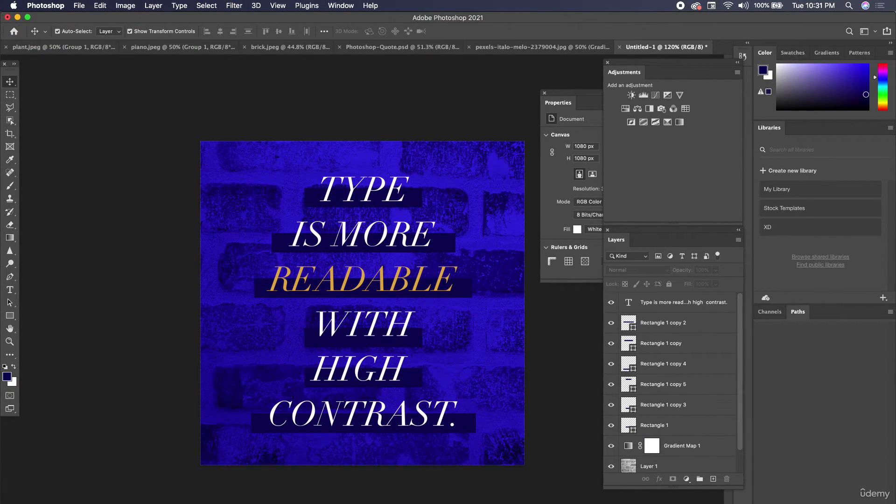
left_click(333, 290)
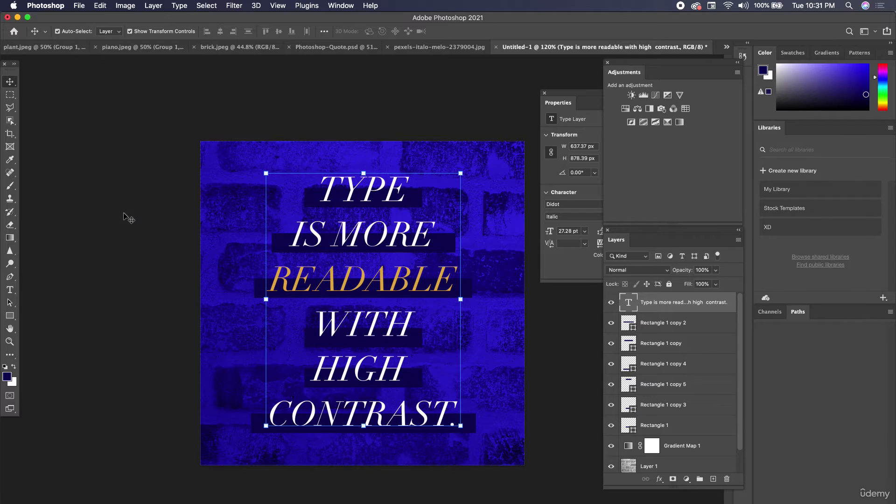
left_click(143, 215)
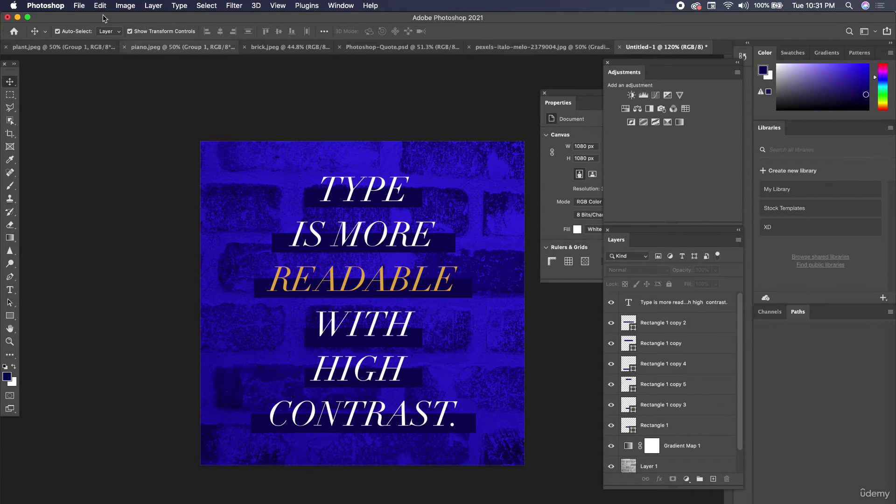
- Export the design as testtest.jpg, a 1080 × 1080 px JPG at 1x size and 100% quality, and close its preview
left_click(79, 5)
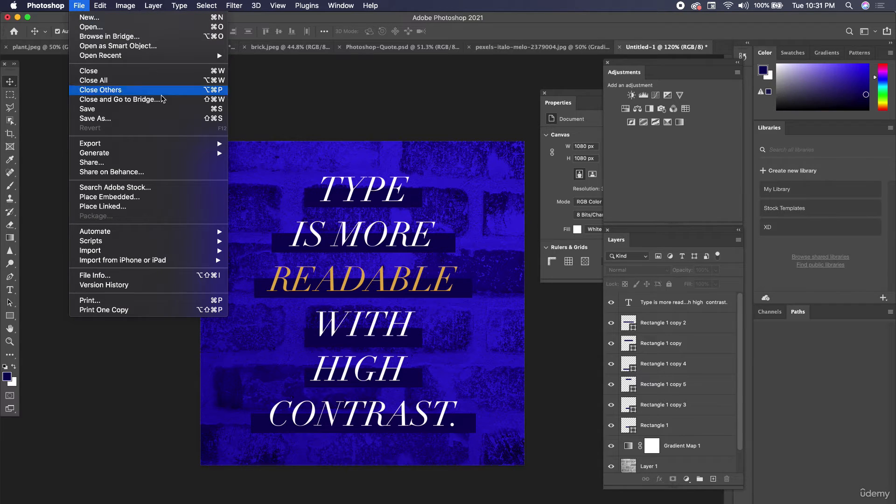
mouse_move(169, 145)
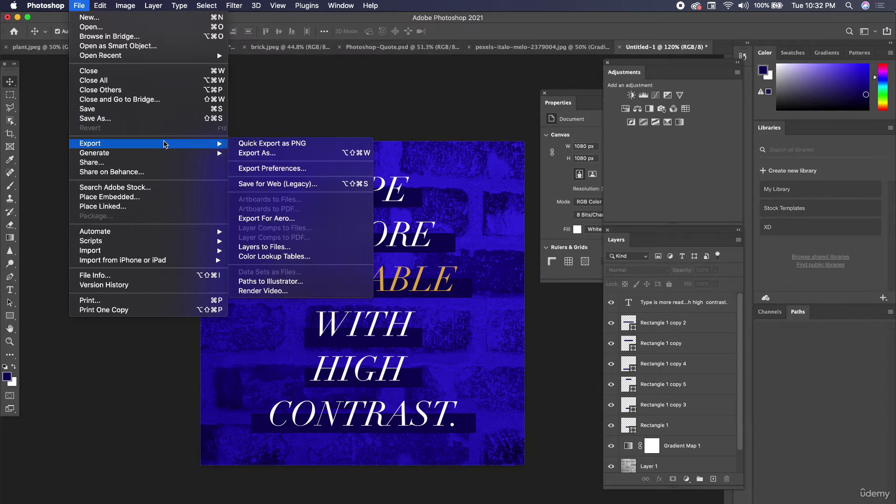
left_click(271, 153)
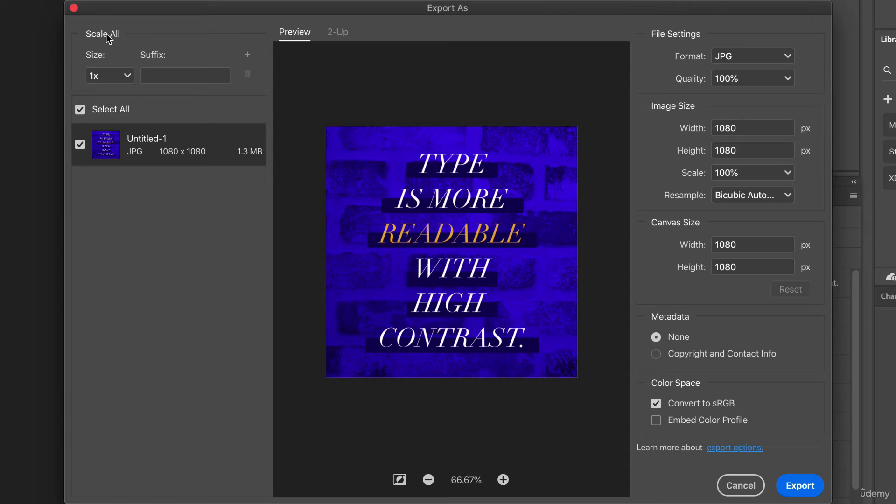
left_click(122, 76)
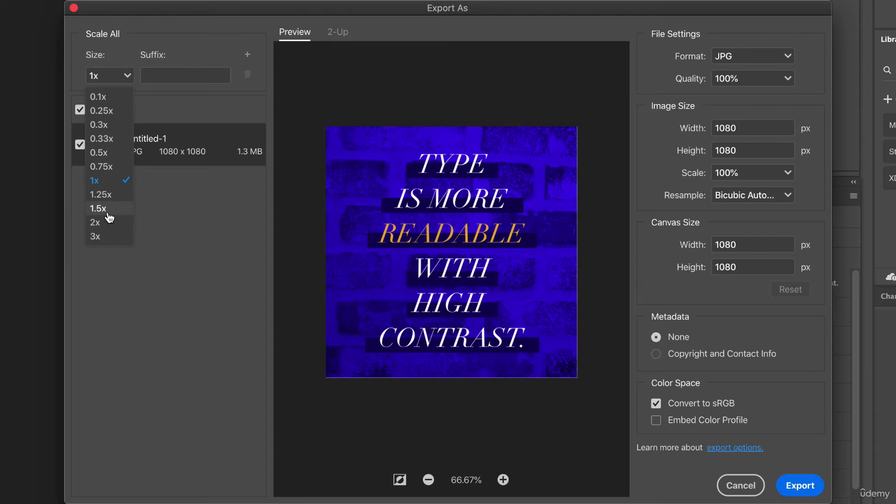
left_click(107, 223)
left_click(102, 82)
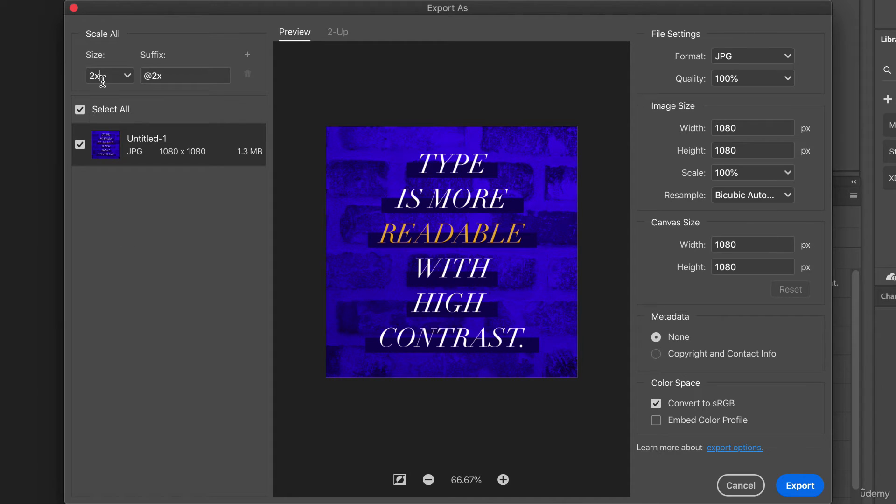
left_click(126, 77)
left_click(110, 180)
left_click(793, 486)
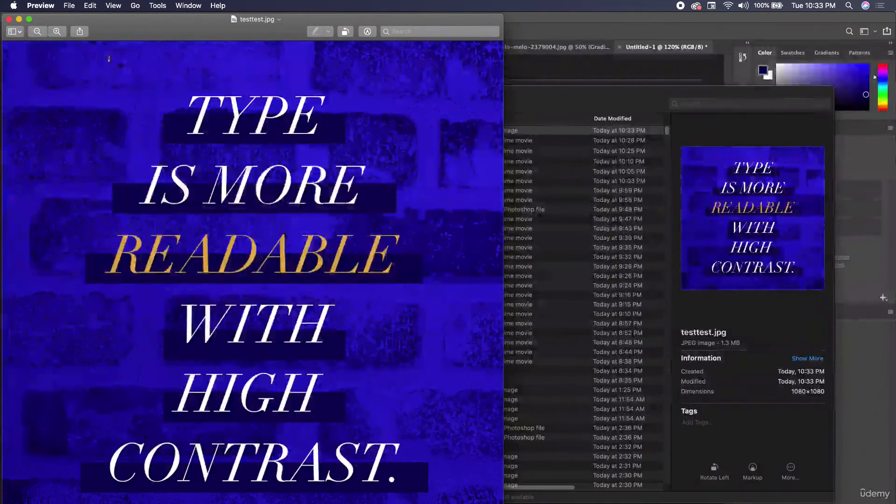
left_click(9, 20)
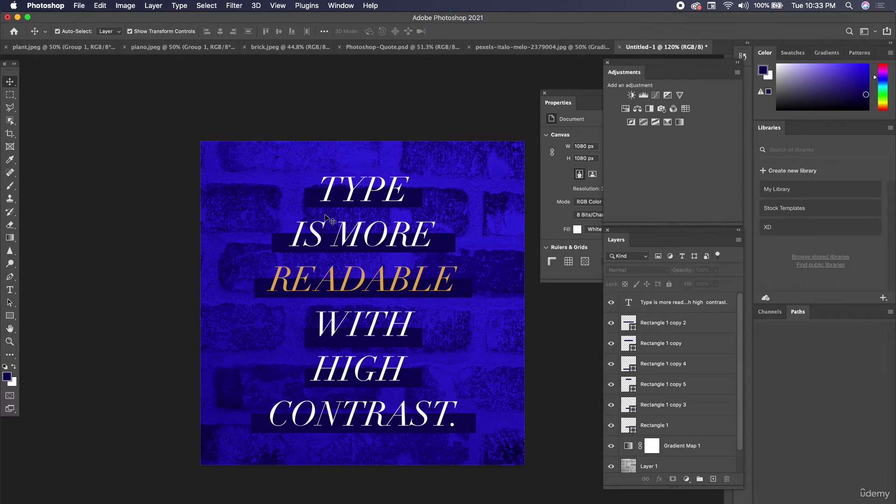
- Place the masked woman photo (6847704) from Downloads directly above the Gradient Map 1 layer and enlarge it to cover the canvas
scroll(676, 420, "down", 1)
left_click(673, 422)
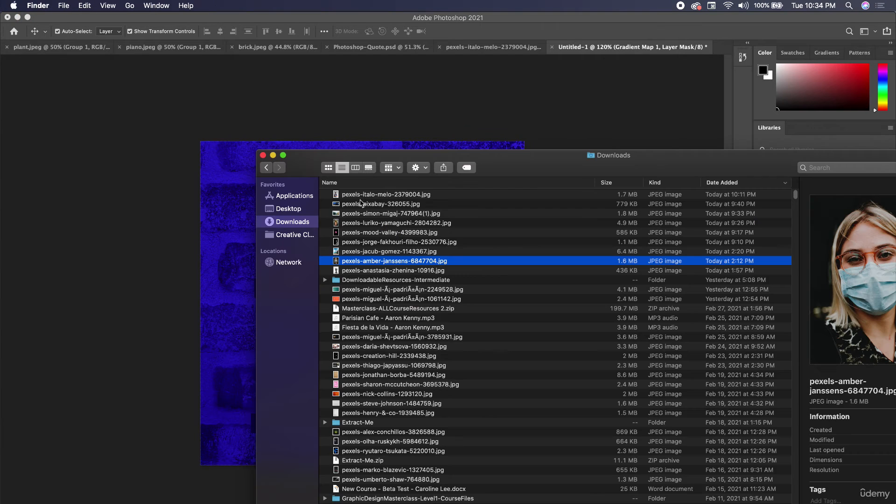
left_click_drag(530, 158, 446, 187)
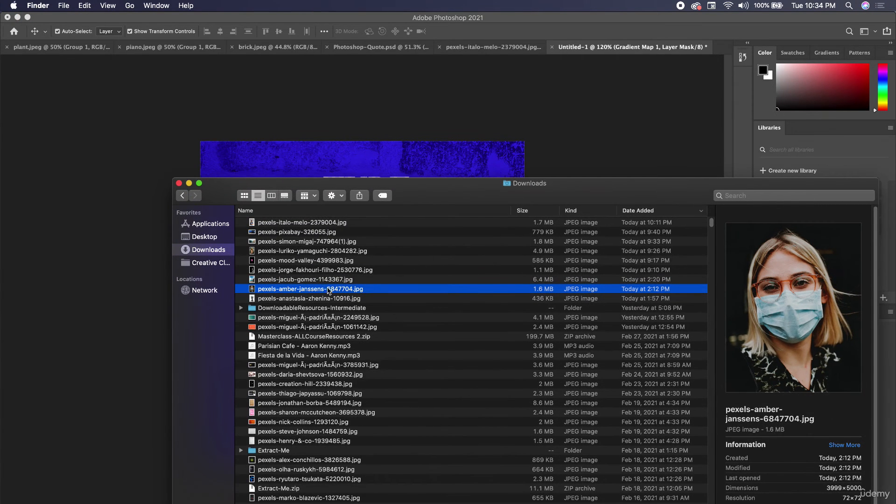
left_click_drag(321, 292, 316, 226)
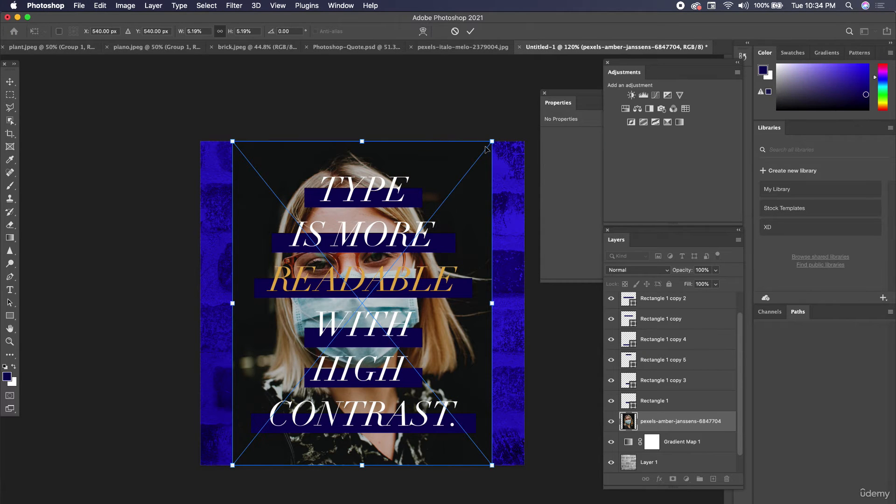
left_click_drag(491, 139, 540, 94)
left_click_drag(232, 465, 192, 500)
key("Return")
- Move the masked woman photo layer below Gradient Map 1 so the gradient map tints it
left_click(678, 444)
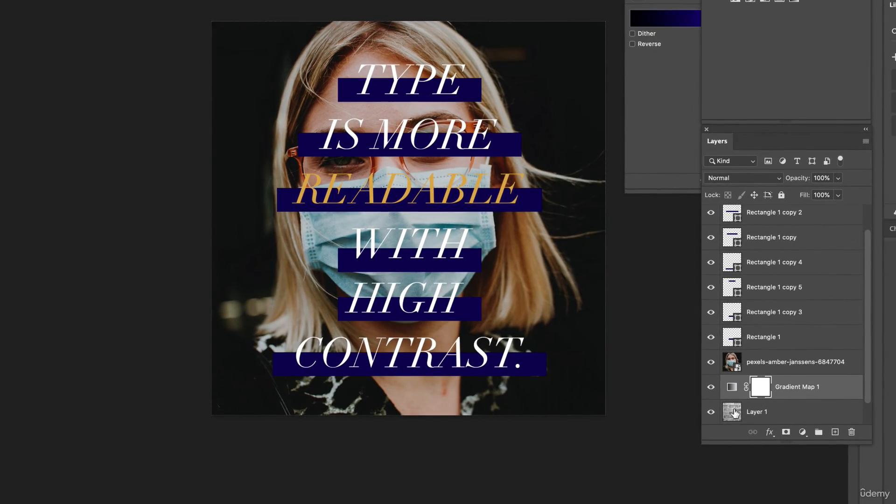
left_click(758, 369)
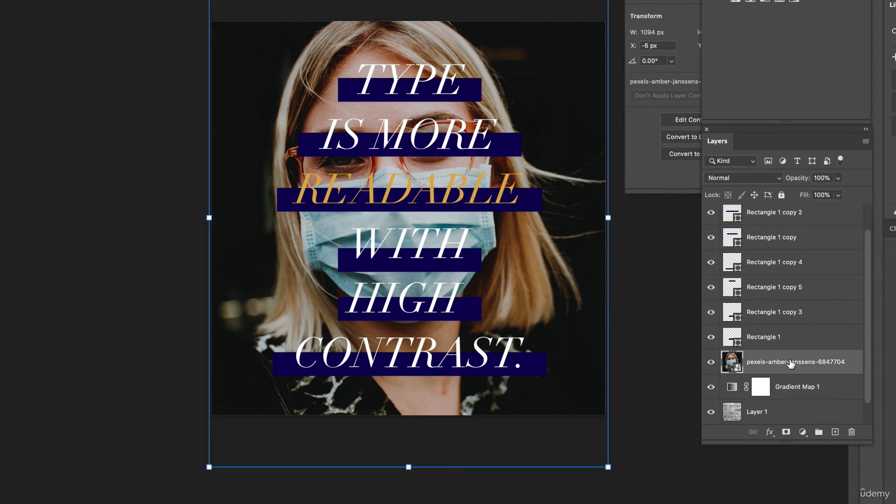
left_click_drag(796, 364, 805, 394)
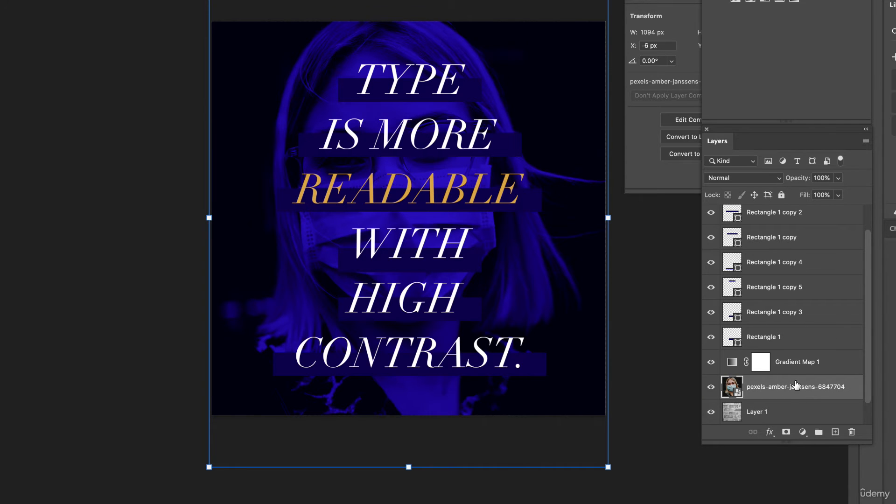
- Delete the brick photo layer, Layer 1, and deselect everything
left_click(777, 410)
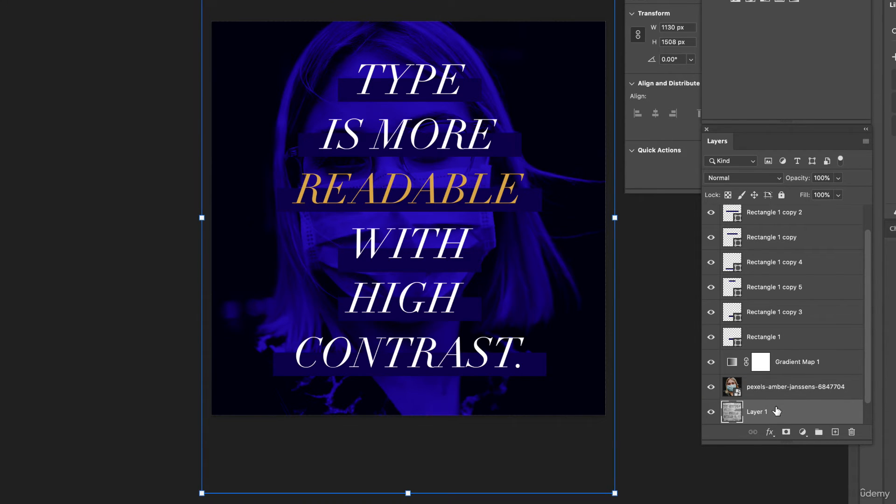
left_click_drag(794, 418, 841, 410)
left_click_drag(853, 429, 853, 430)
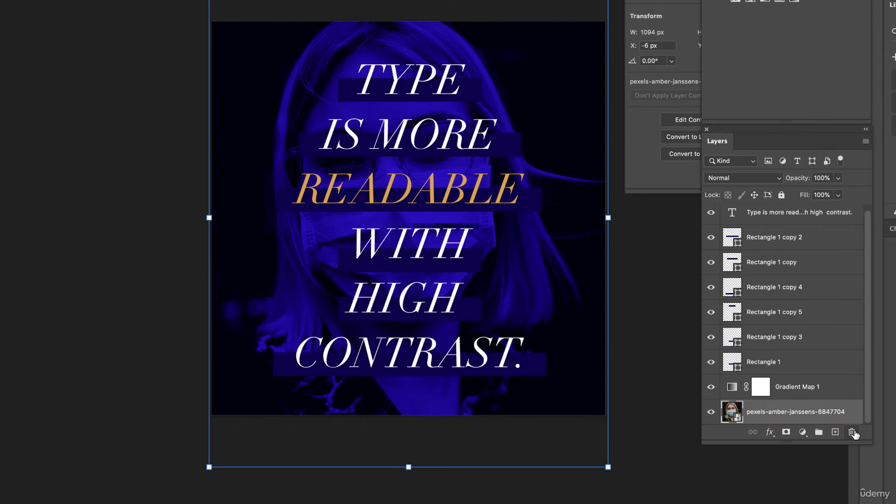
left_click(641, 254)
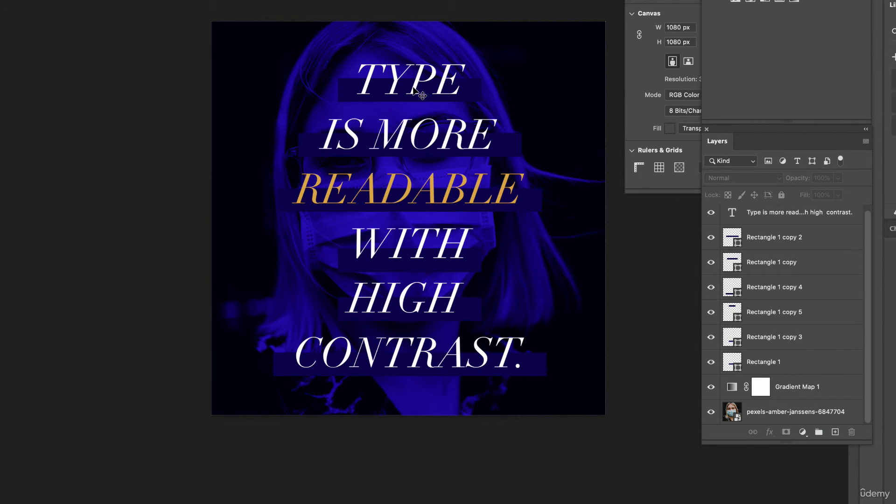
- Group the six rectangle bar layers behind the quote and delete the group
left_click(361, 95)
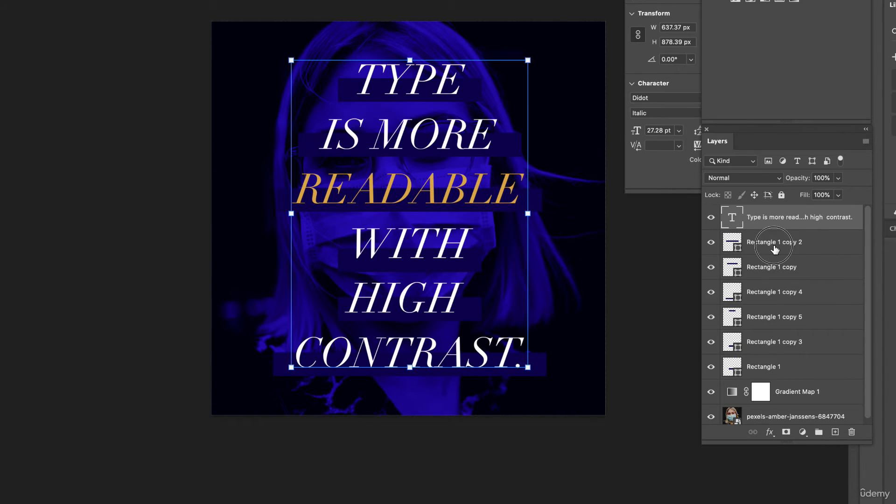
left_click(775, 250)
left_click(766, 368, "shift")
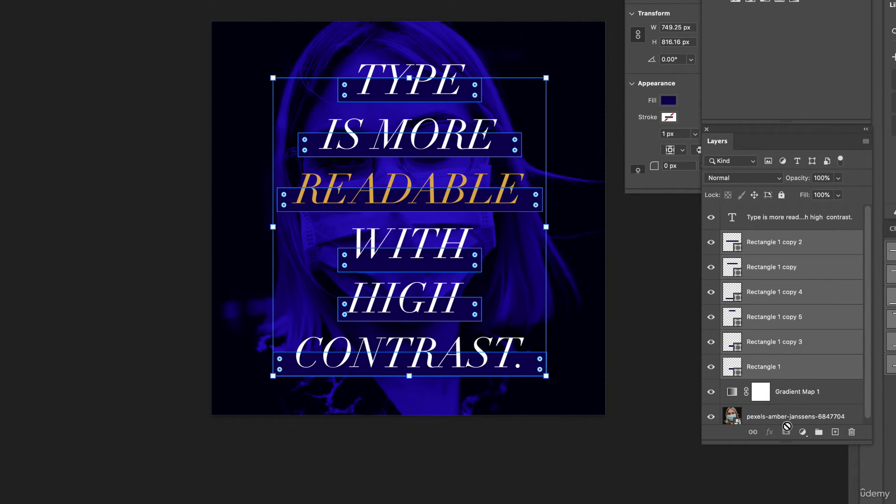
left_click(818, 432)
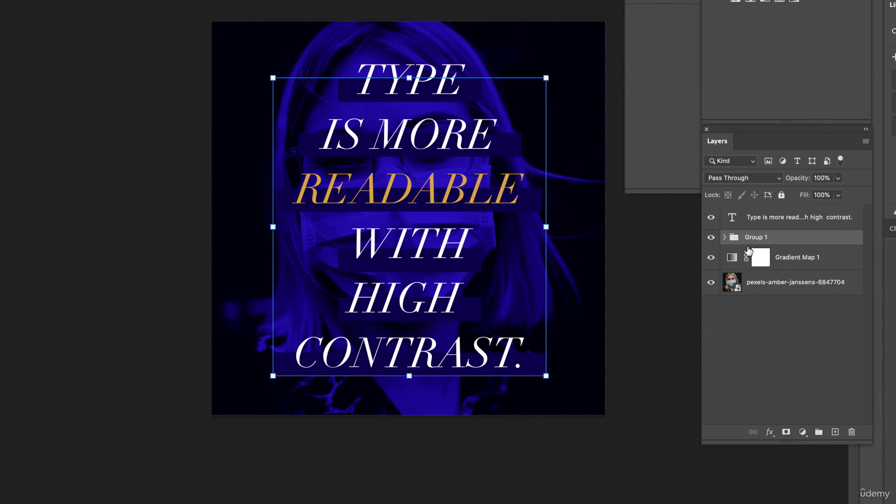
left_click(724, 237)
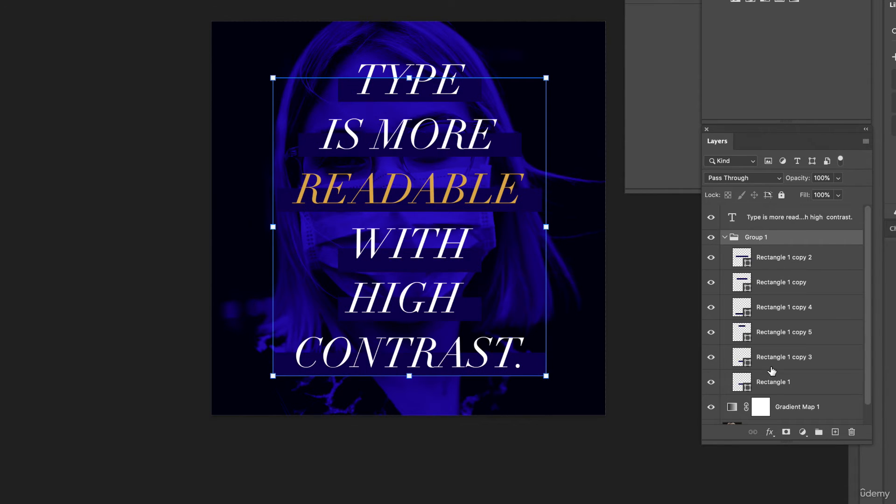
left_click(723, 237)
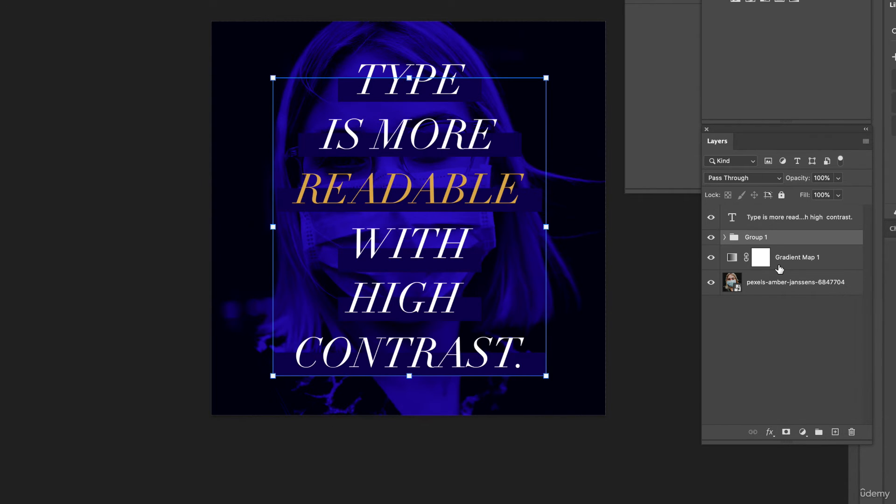
left_click_drag(779, 240, 852, 433)
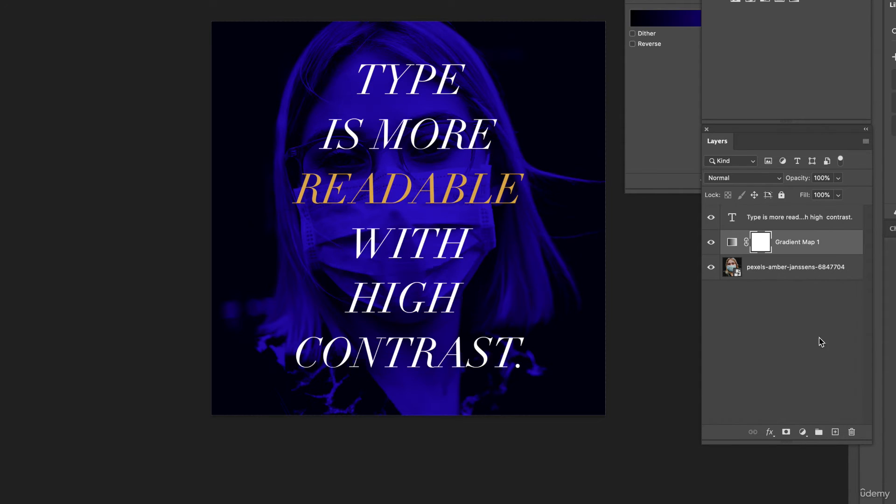
- Select all the text in the quote layer and left-align its paragraph
left_click(420, 87)
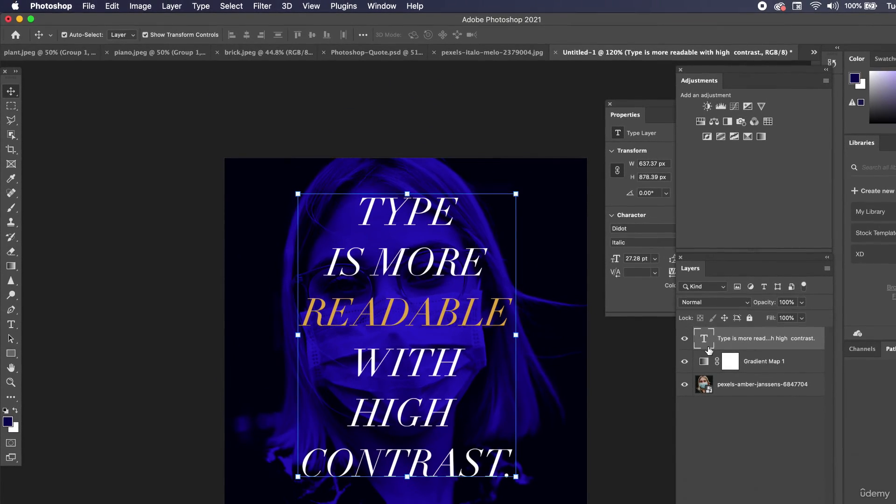
double_click(706, 340)
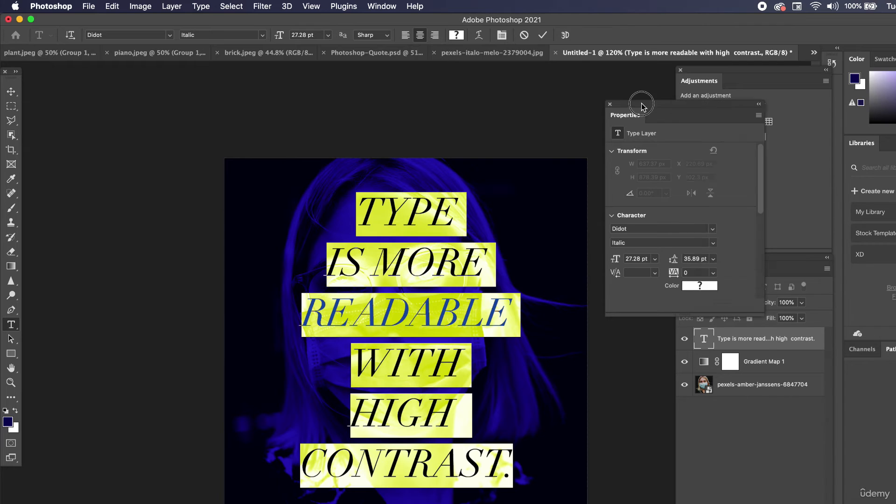
left_click_drag(640, 104, 586, 105)
left_click(717, 341)
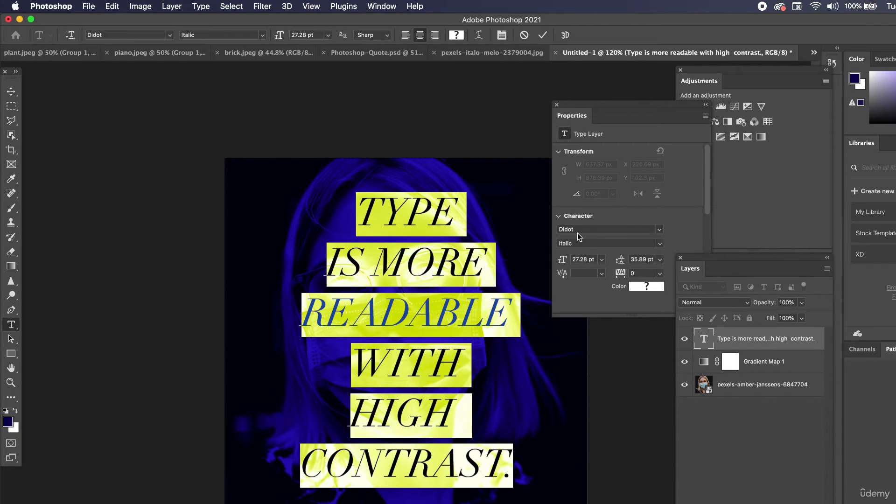
scroll(578, 233, "down", 4)
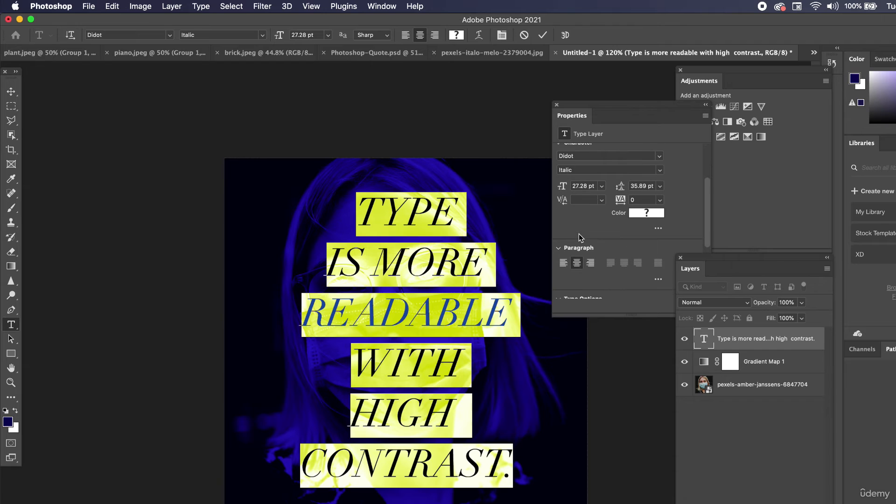
left_click(565, 264)
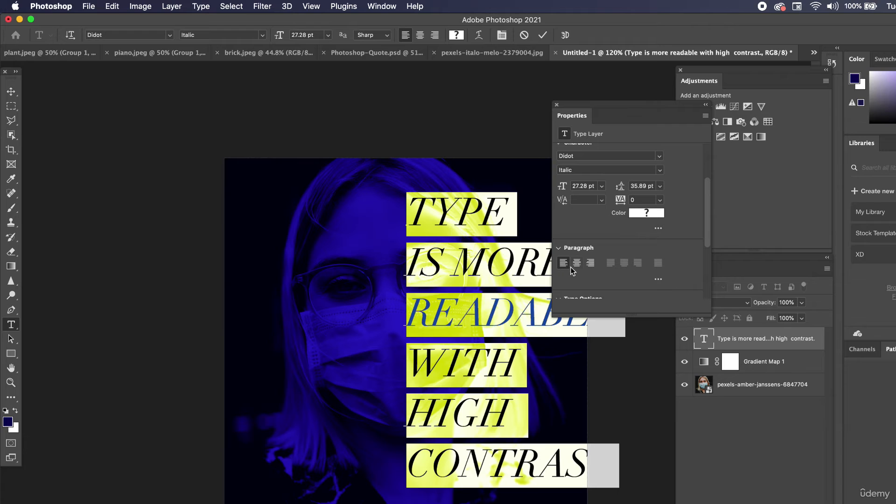
- Set the quote text's leading to 26 pt and commit the edit
scroll(615, 217, "up", 1)
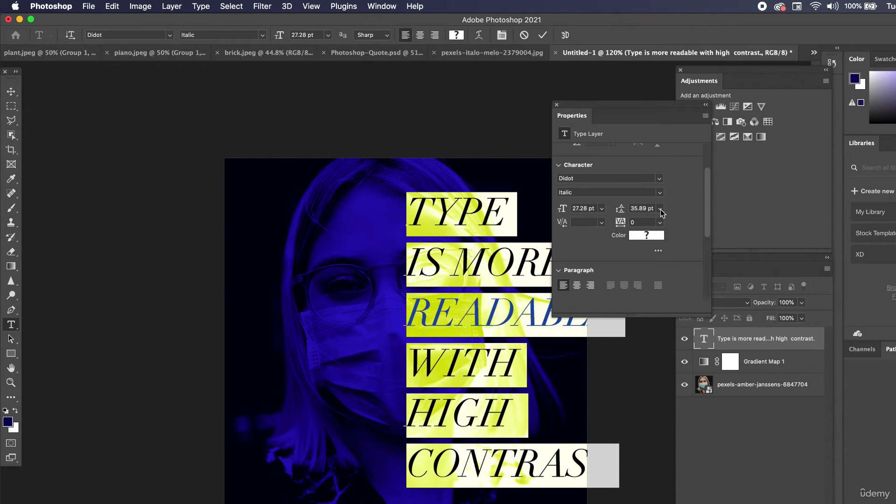
left_click(660, 208)
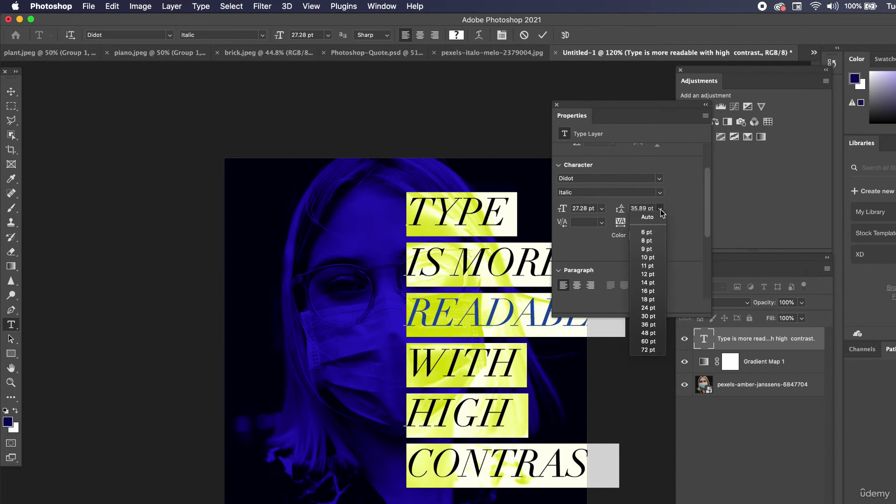
left_click(652, 308)
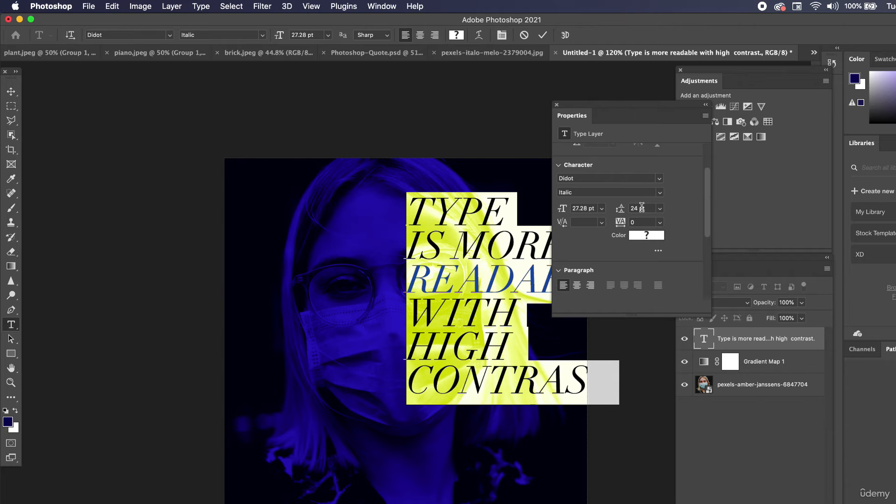
type("26")
key("Return")
left_click(11, 91)
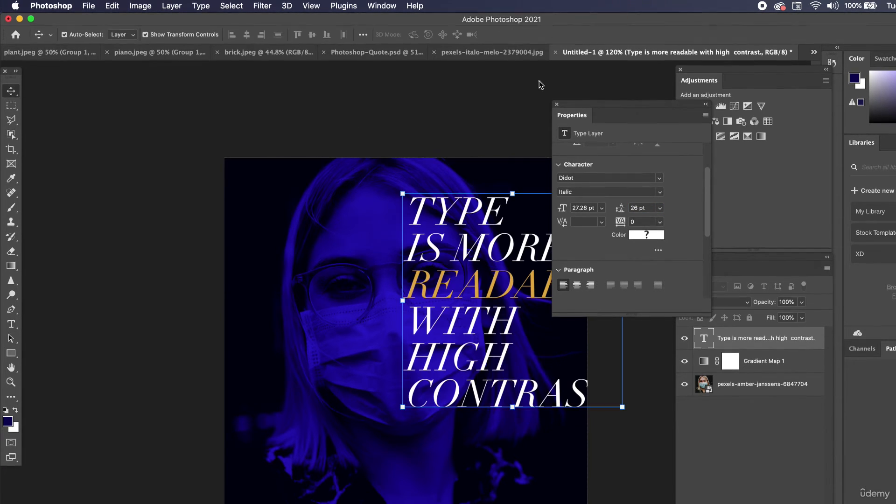
- Move the left-aligned quote to the lower-left area of the canvas so every line fits, and deselect it
left_click_drag(570, 115, 592, 115)
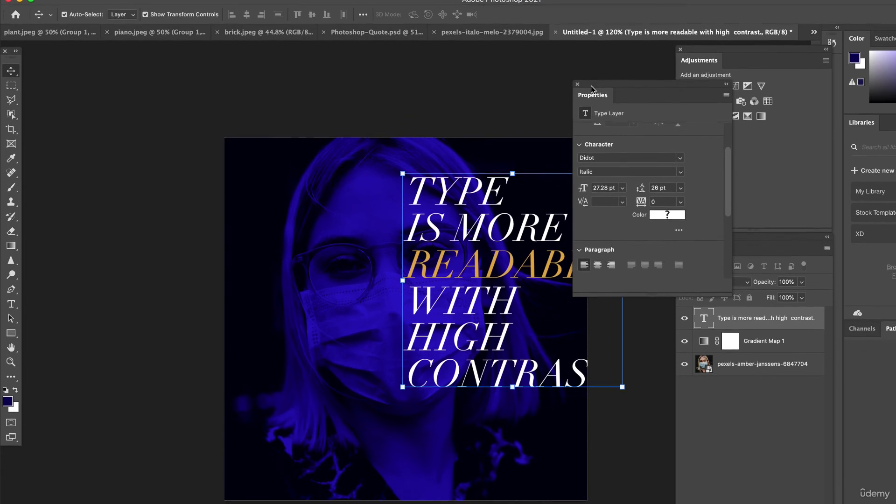
left_click_drag(393, 190, 251, 219)
left_click(212, 223)
scroll(401, 322, "up", 3)
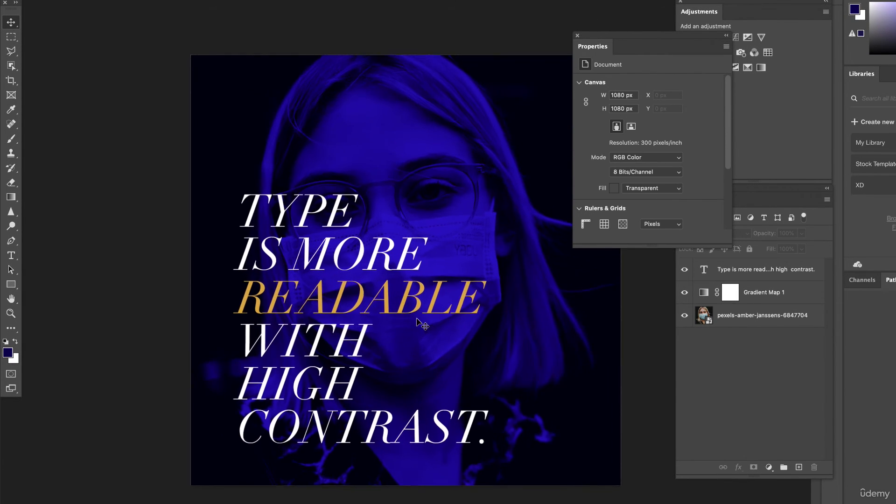
mouse_move(622, 36)
left_mouse_down()
mouse_move(658, 9)
mouse_move(745, 91)
mouse_move(876, 123)
mouse_move(627, 43)
left_mouse_up()
- Change the end color stop of the Gradient Map 1 gradient to a lighter violet-blue
left_click(473, 142)
left_click(757, 292)
left_click(658, 92)
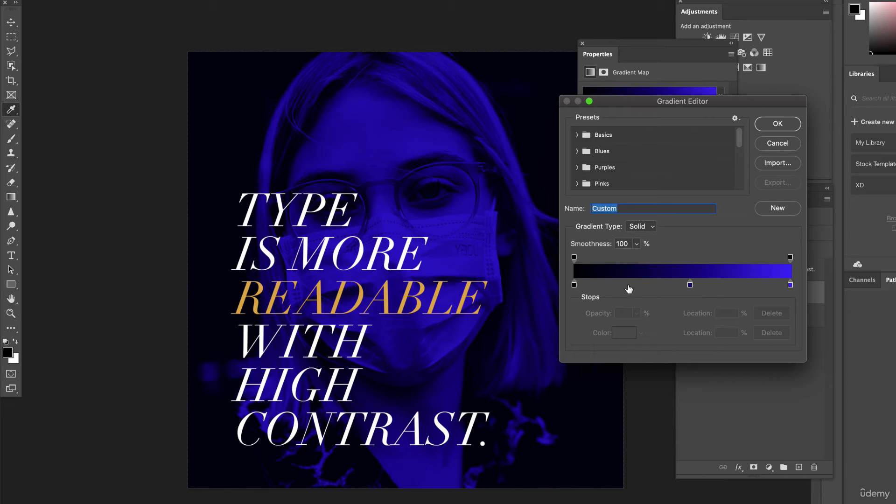
left_click(790, 285)
left_click(624, 332)
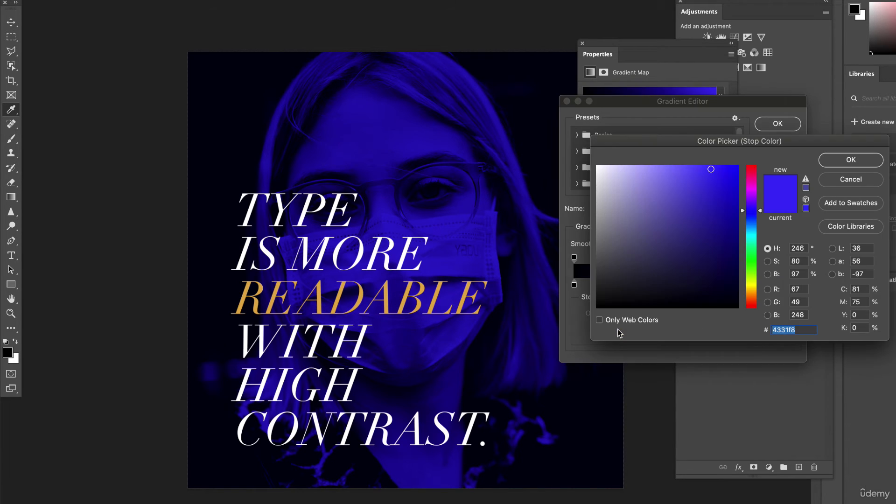
left_click_drag(679, 177, 672, 165)
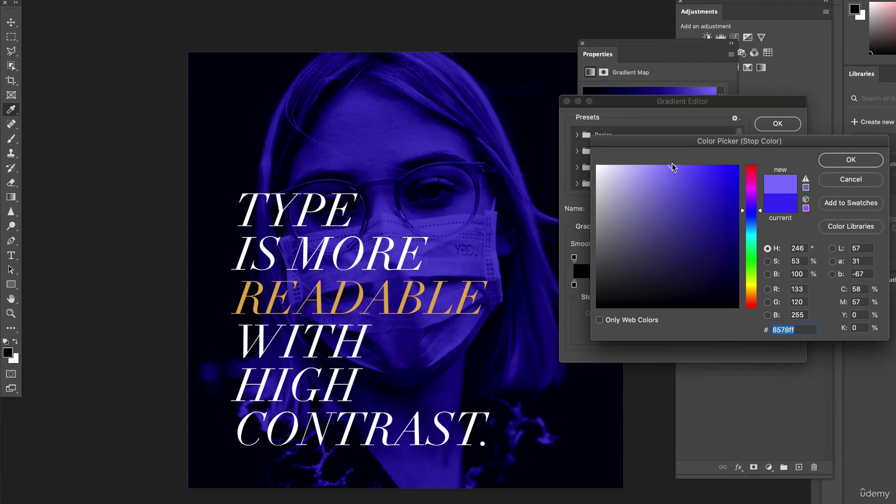
left_click(692, 169)
left_click(851, 160)
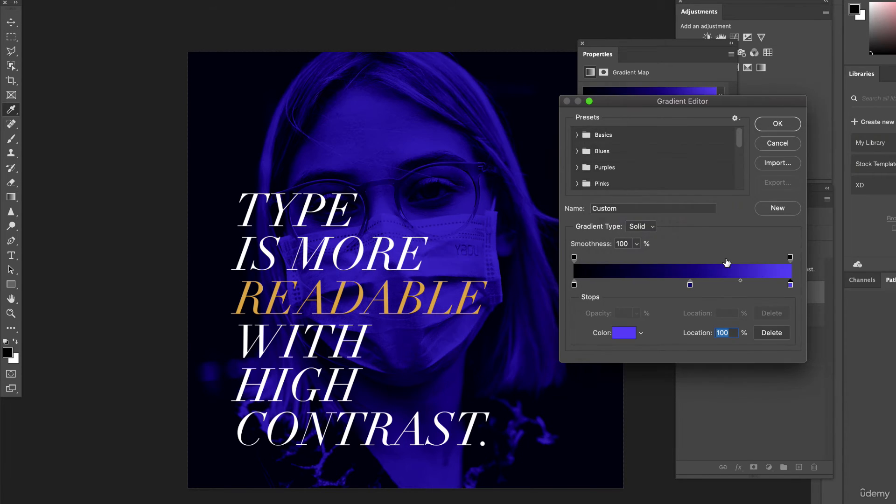
- Set the gradient's middle color stop to dark blue #13038d
left_click(688, 284)
left_click(617, 337)
left_click(718, 209)
left_click(726, 227)
left_click(732, 230)
left_click(736, 228)
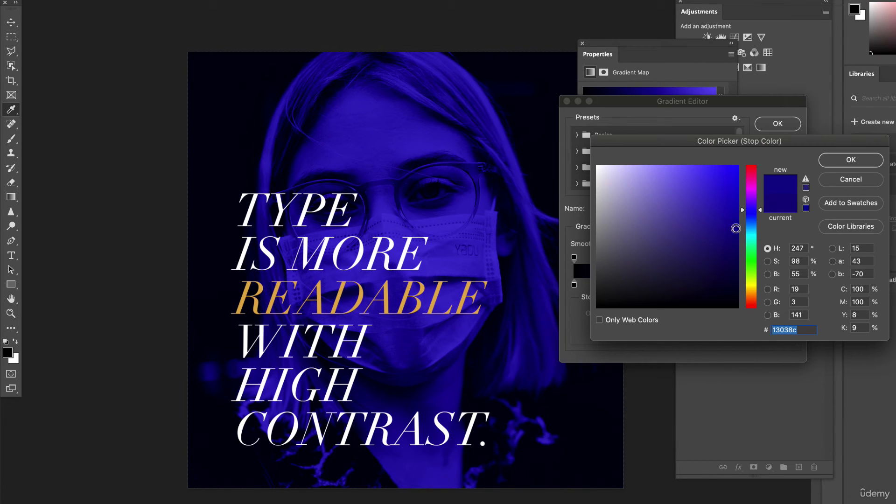
left_click(829, 163)
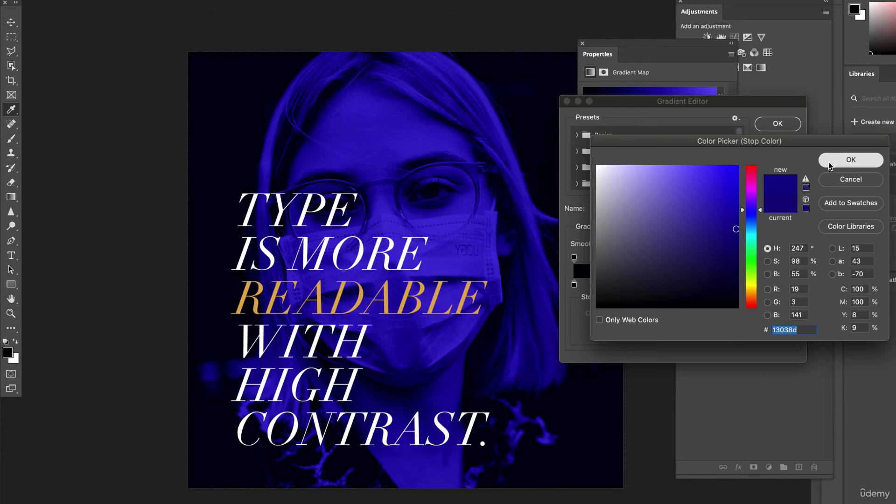
- Change the gradient's black start stop to very dark navy #0d072d and apply the gradient
left_click(574, 285)
left_click(625, 333)
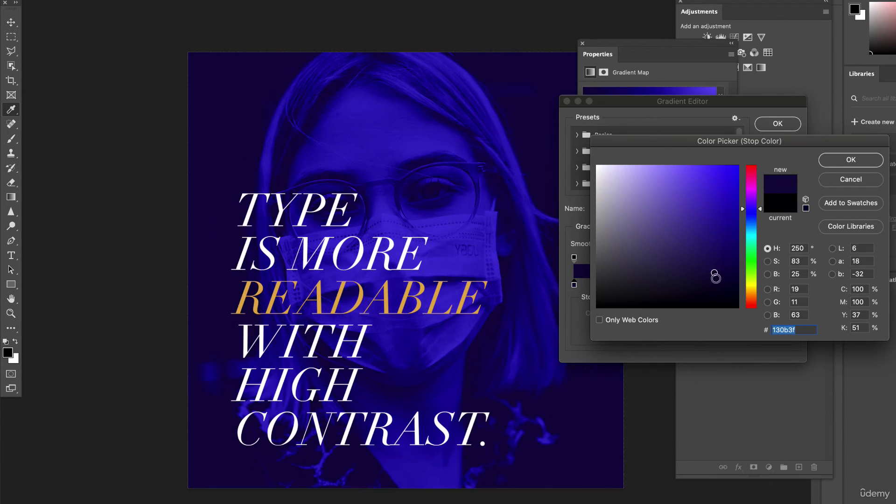
left_click(719, 299)
left_click(719, 283)
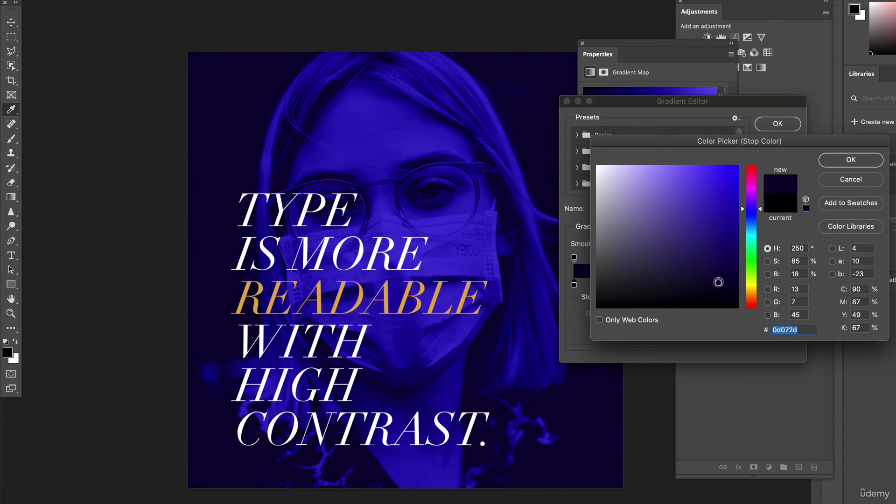
key("Return")
key("Return")
- Move the masked woman photo slightly up and nudge the quote text slightly to the right
mouse_move(434, 133)
left_mouse_down()
mouse_move(437, 124)
mouse_move(435, 135)
left_mouse_up()
left_click(158, 156)
left_click(303, 204)
left_click_drag(302, 204, 261, 224)
- Replace the quote with "MAKE STATEMENTS" on two lines and move the text about 380 px down, below the mask
double_click(261, 224)
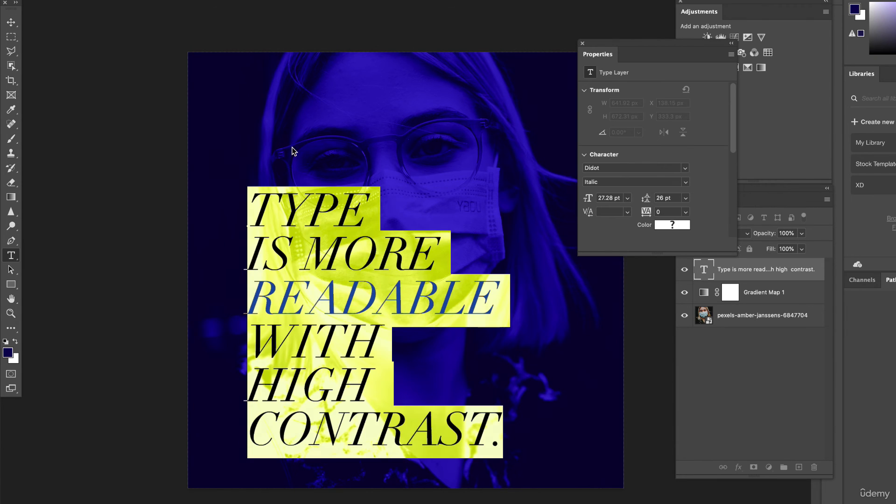
type("MAKE")
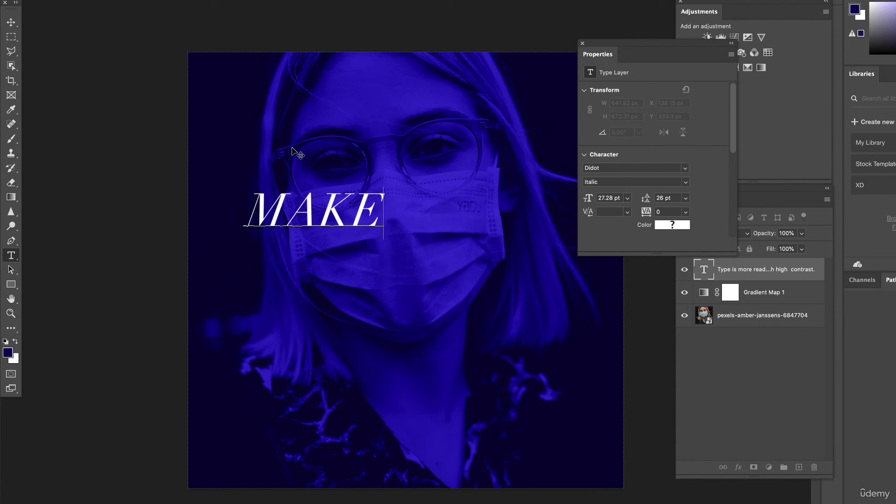
key("Return")
type("STATEMENTS")
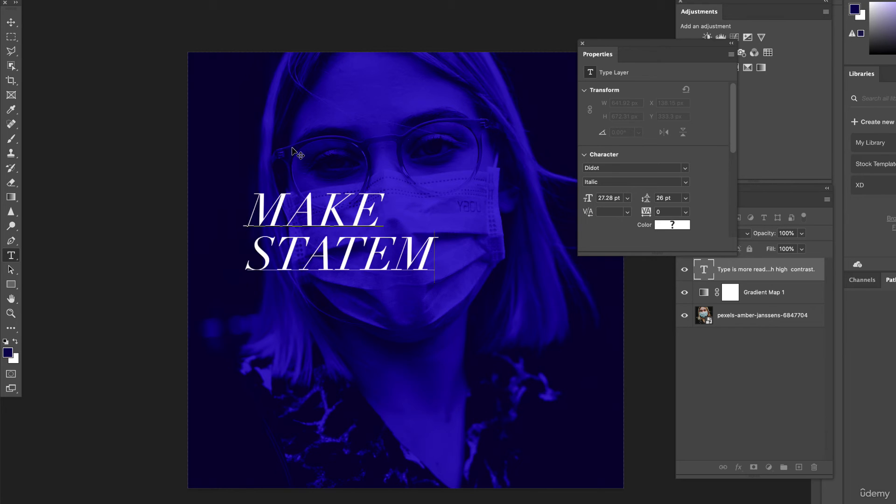
left_click(11, 22)
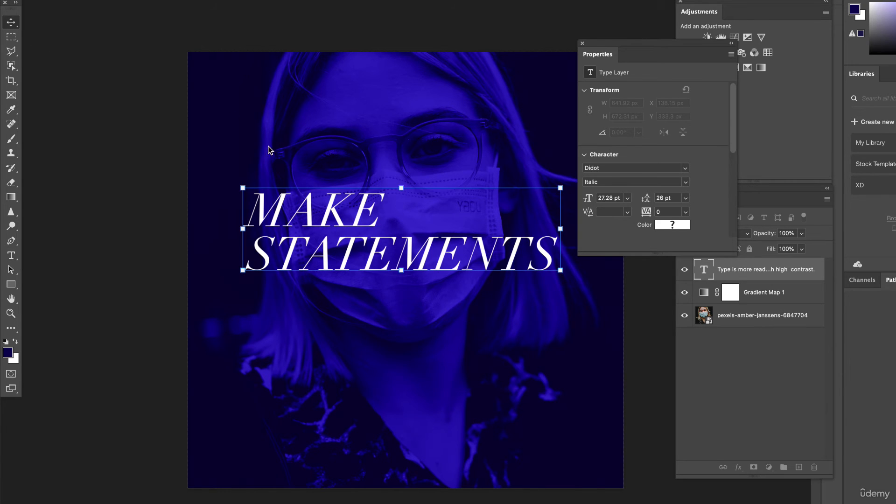
left_click_drag(321, 219, 327, 374)
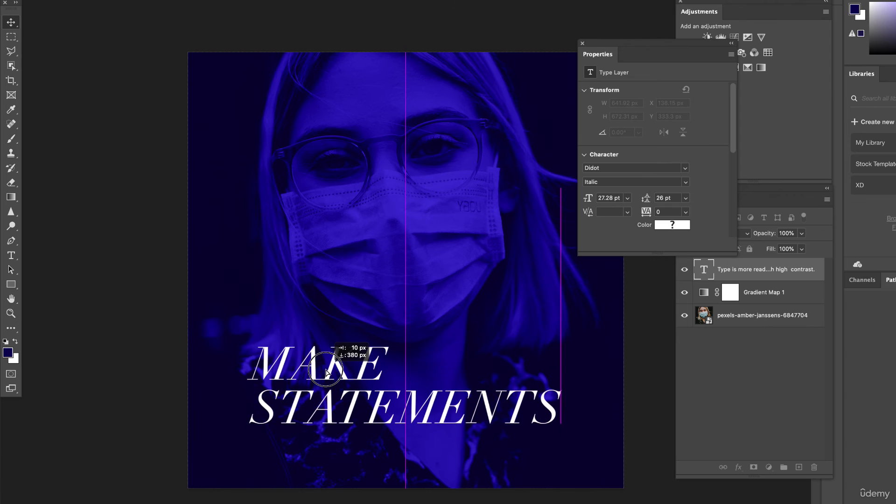
- Filter the fonts to Slab Serif and set the whole text in Arvo Italic
double_click(337, 354)
left_click_drag(653, 56, 591, 54)
left_click(623, 166)
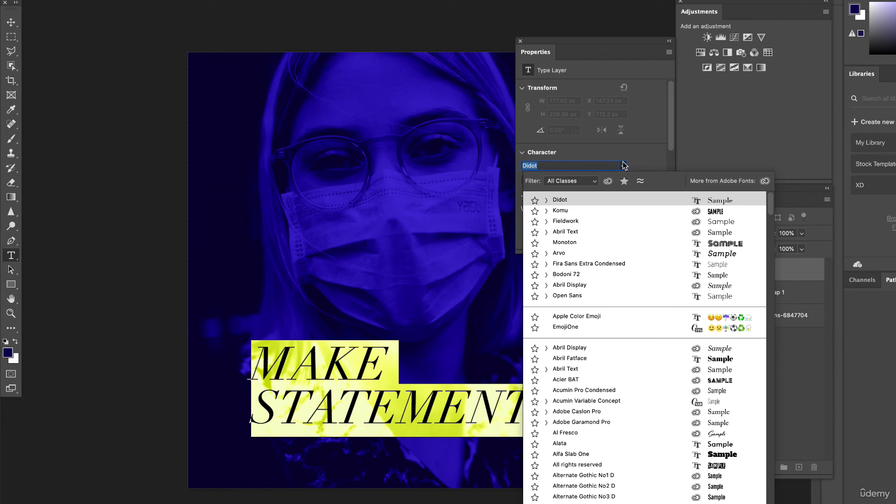
left_click(568, 182)
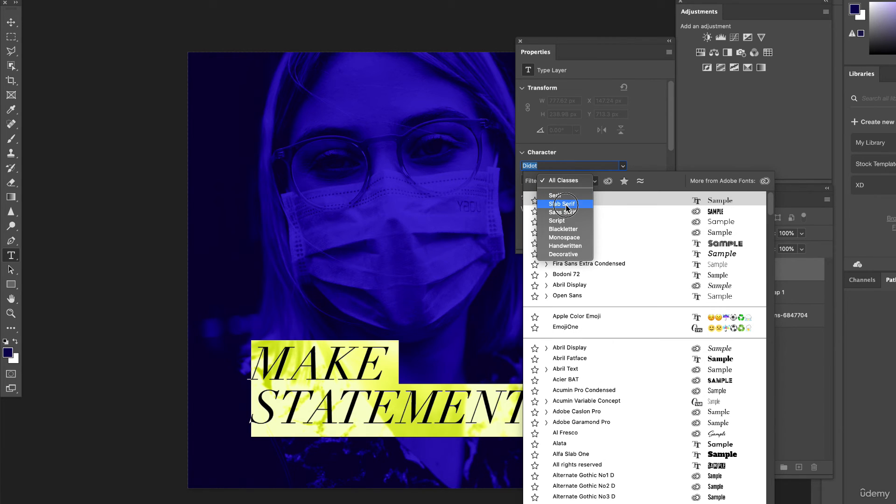
left_click(567, 206)
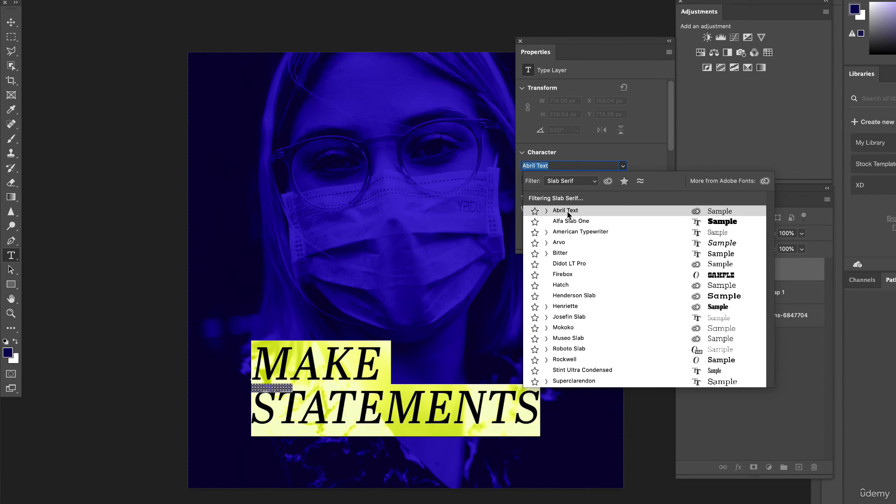
left_click(575, 248)
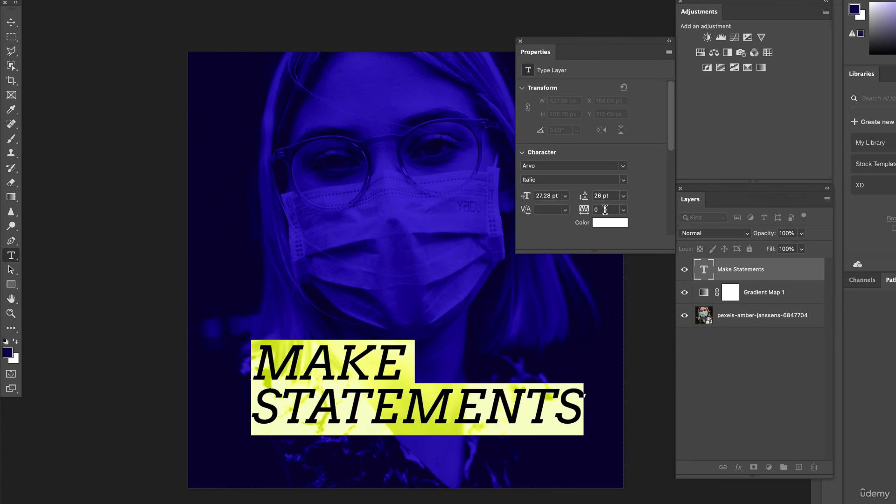
- Turn off All Caps and replace both capital initials with lowercase so the text reads "make statements"
scroll(631, 205, "down", 2)
scroll(631, 204, "down", 5)
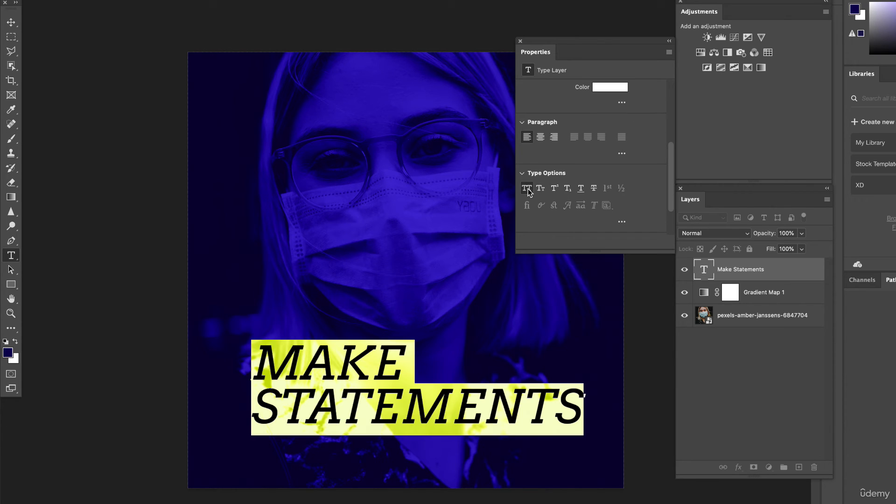
left_click(527, 188)
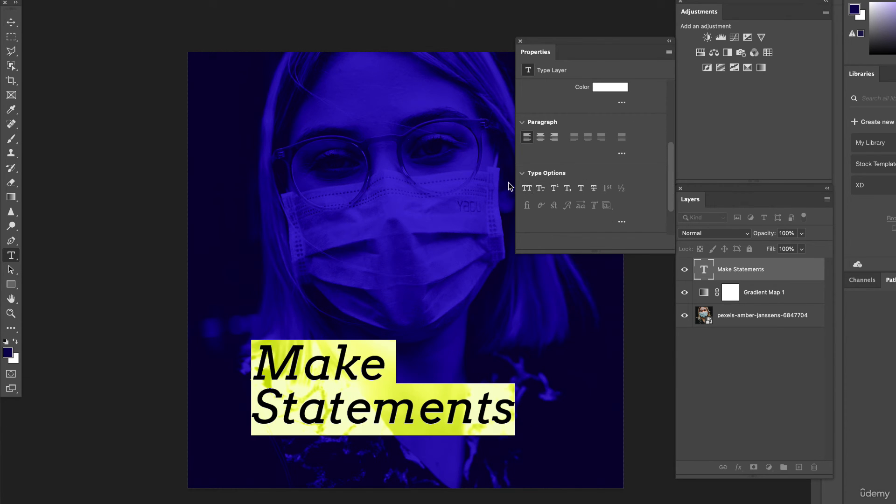
left_click(291, 364)
key("BackSpace")
type("m")
left_click(263, 408)
key("shift+Left")
type("s")
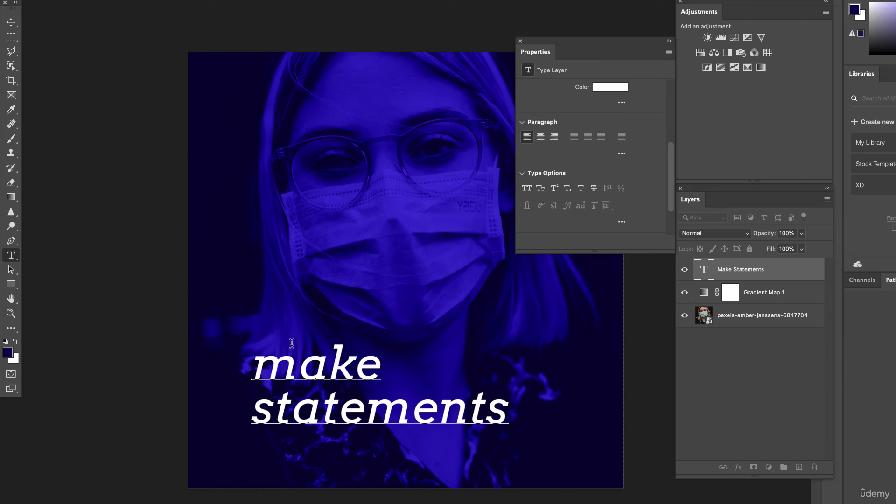
left_click(10, 22)
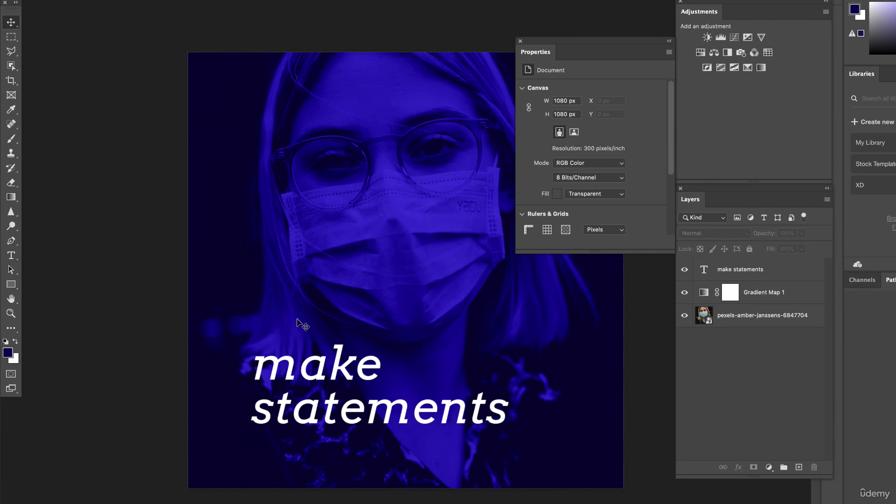
- Recolour the whole "make statements" text golden yellow with a hue of 49° and nudge it about 18 px down
double_click(322, 371)
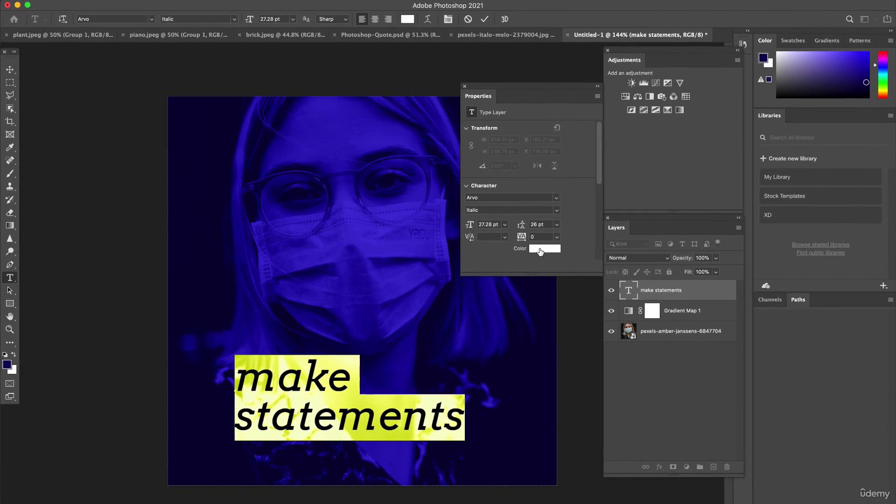
left_click(540, 250)
left_click(671, 307)
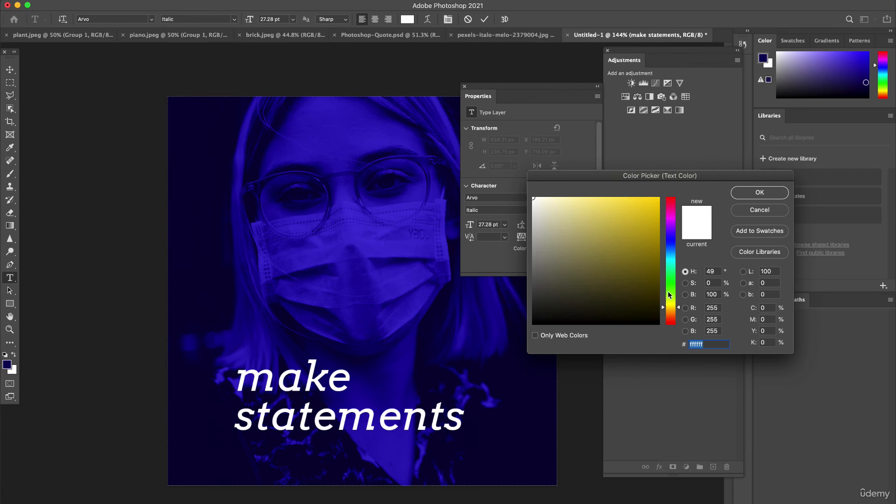
left_click_drag(634, 209, 626, 197)
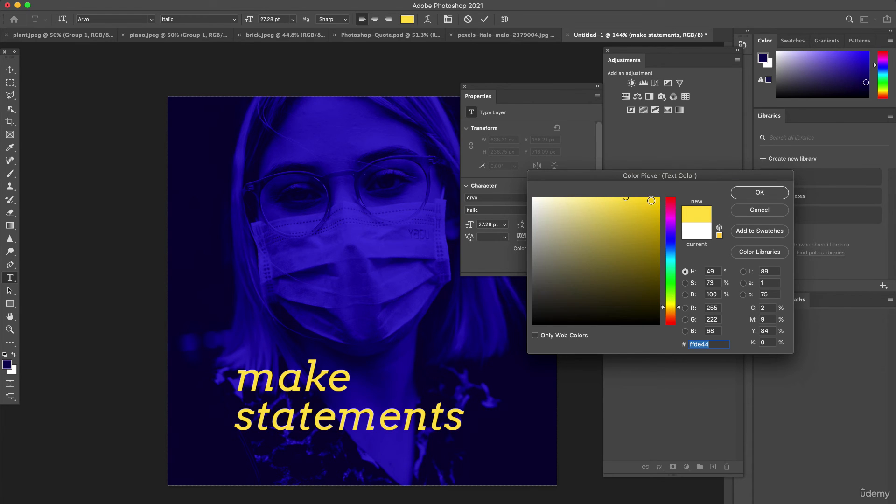
left_click(651, 200)
left_click(753, 194)
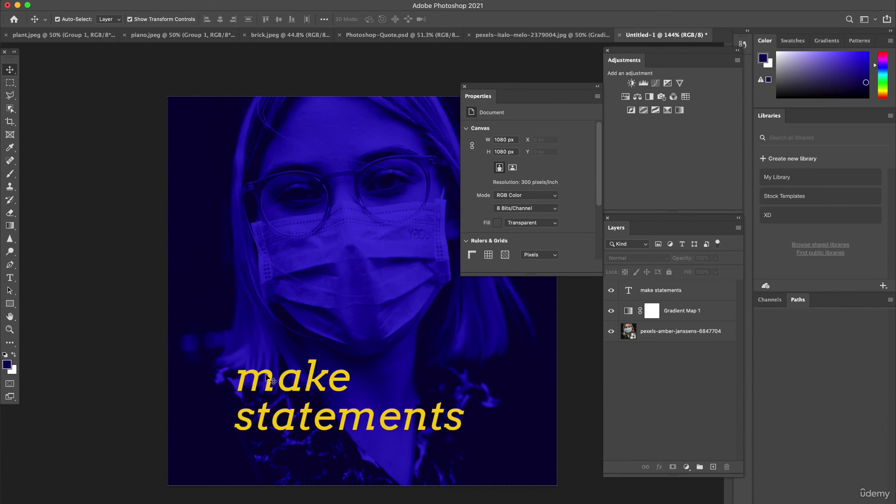
mouse_move(294, 385)
left_mouse_down()
mouse_move(224, 358)
mouse_move(313, 385)
mouse_move(273, 381)
mouse_move(294, 406)
mouse_move(314, 411)
mouse_move(299, 407)
mouse_move(307, 396)
mouse_move(285, 399)
mouse_move(286, 376)
mouse_move(296, 392)
left_mouse_up()
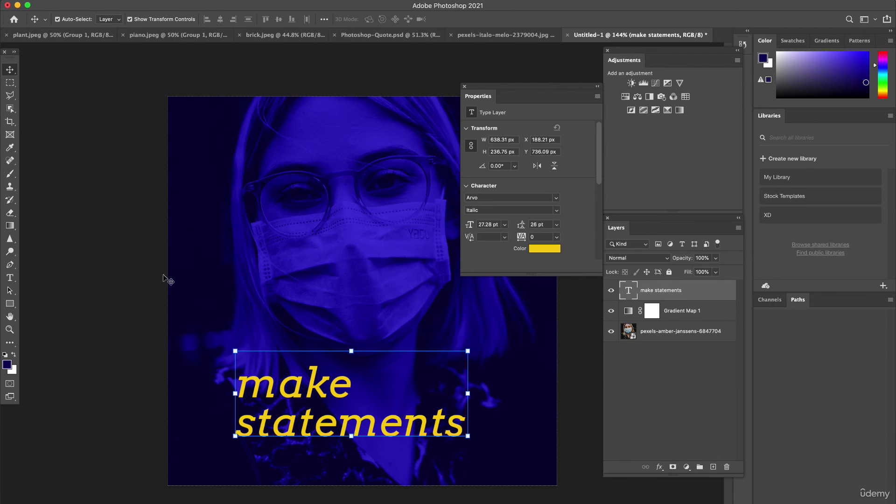
- Draw a thin vertical rectangle about 11 × 169 px just left of the "make statements" text, spanning both lines
left_click_drag(16, 304, 34, 303)
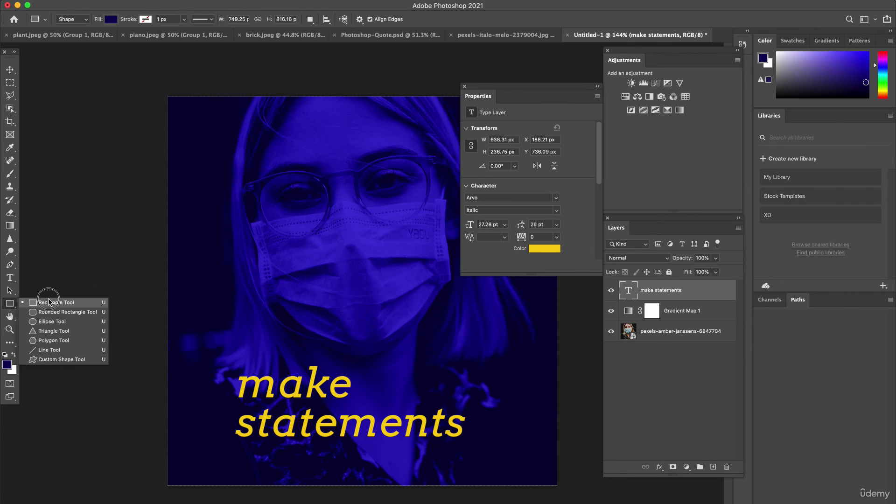
left_click(34, 303)
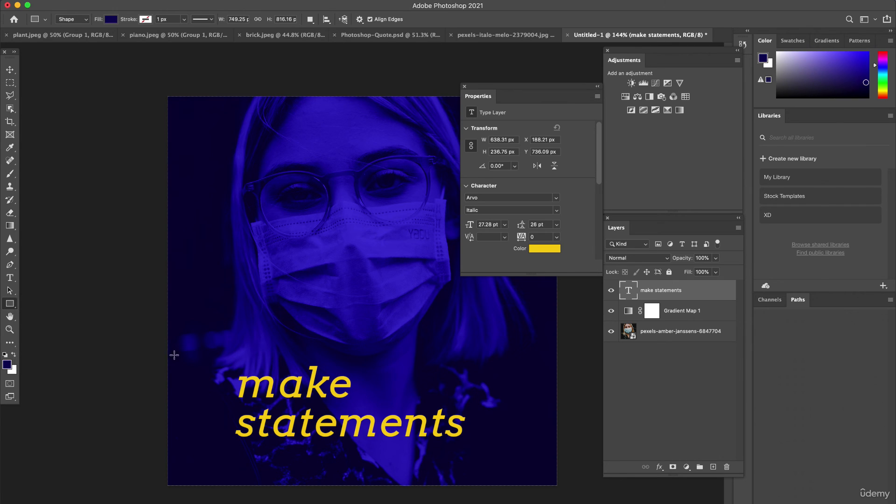
left_click(541, 251)
left_click(755, 195)
left_click_drag(229, 375, 228, 433)
right_click(228, 434)
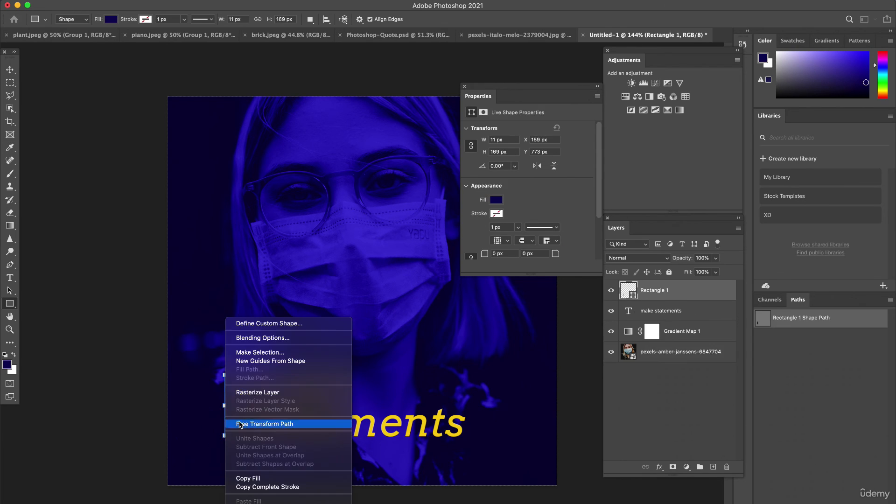
left_click(211, 369)
- Fill the thin bar with the text's yellow and move it about 29 px left, away from the text
left_click(497, 201)
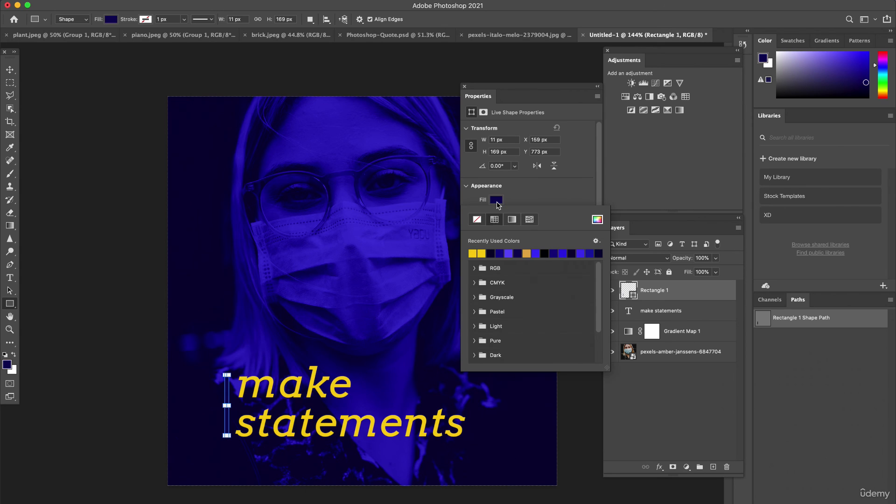
left_click(475, 254)
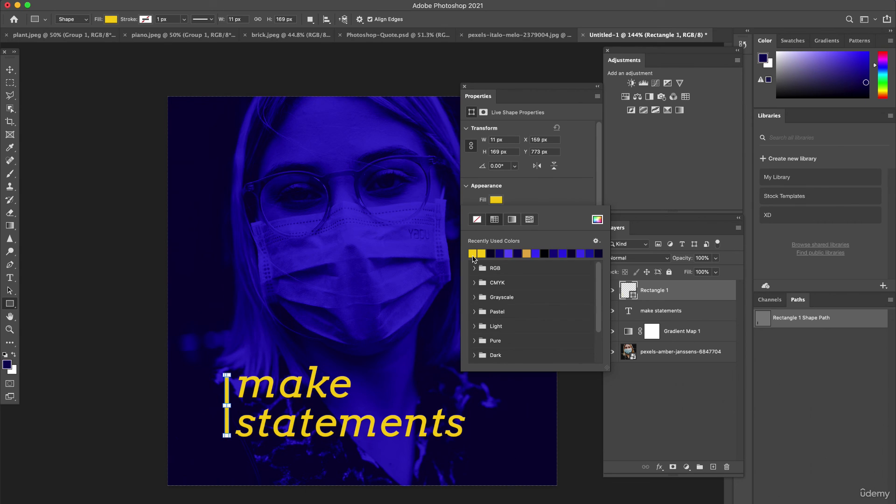
left_click(530, 198)
left_click(10, 69)
left_click(164, 313)
left_click_drag(226, 406, 216, 406)
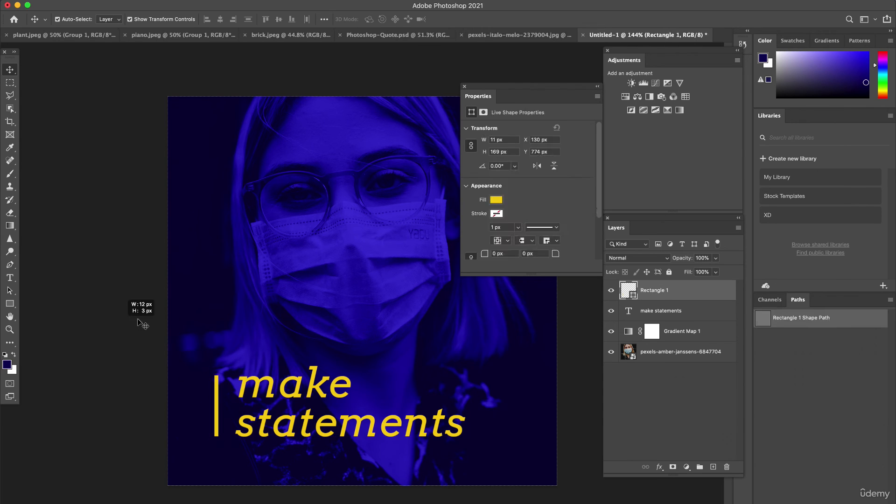
left_click_drag(133, 329, 133, 329)
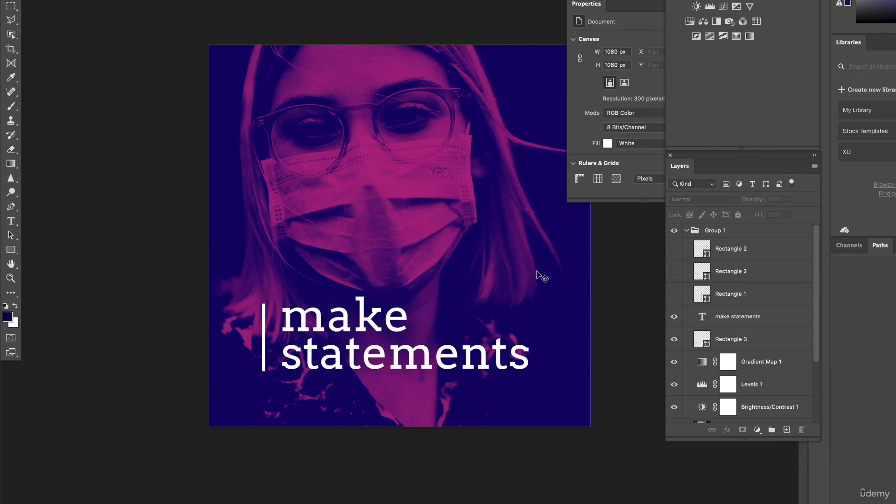
- Examine the blue-to-pink Gradient Map, its end colour stop and the layer stack in the finished "make statements" example
left_click(730, 363)
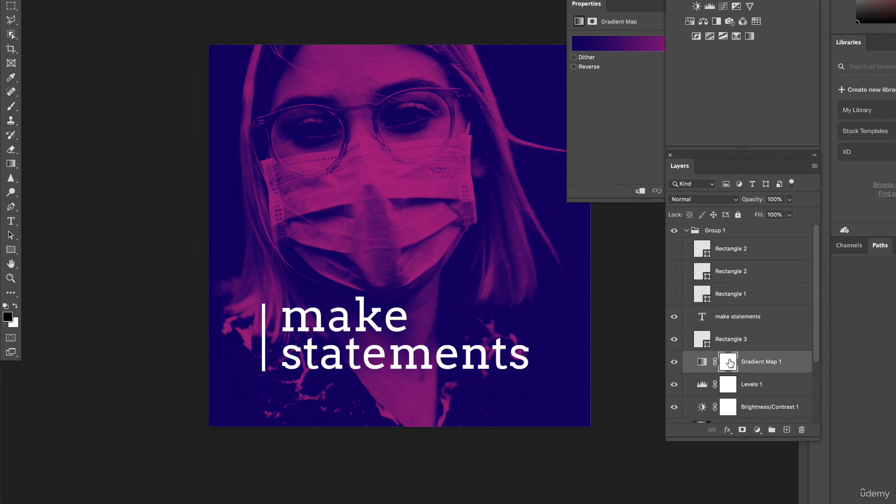
left_click_drag(631, 5, 626, 114)
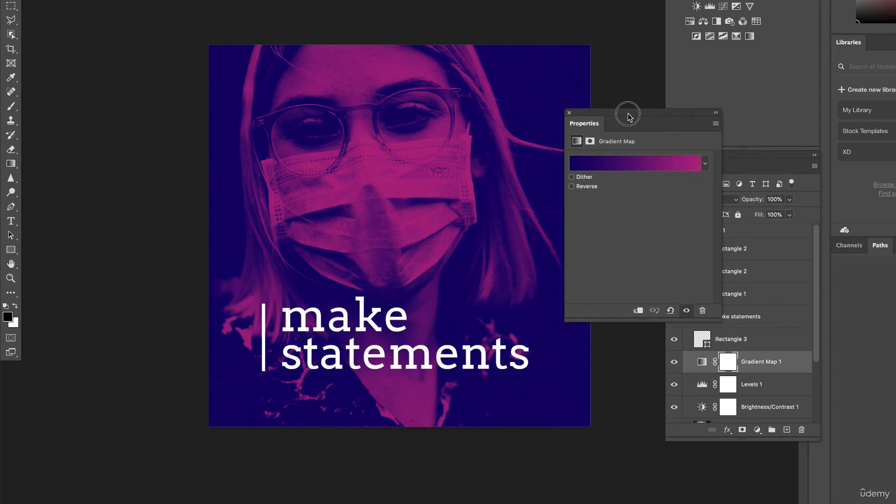
left_click(642, 159)
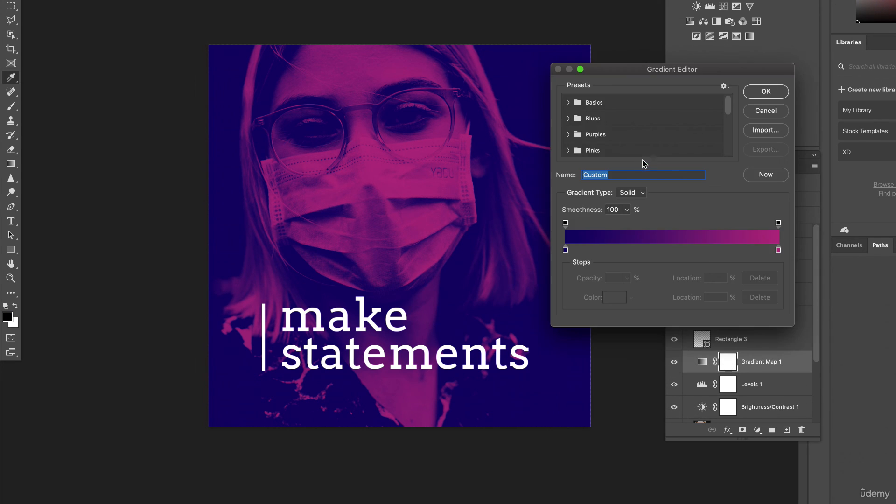
left_click(778, 251)
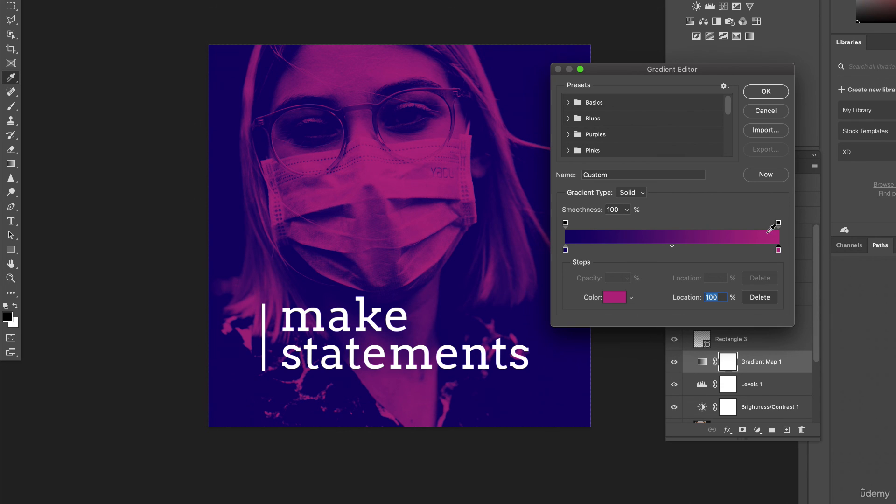
left_click(768, 112)
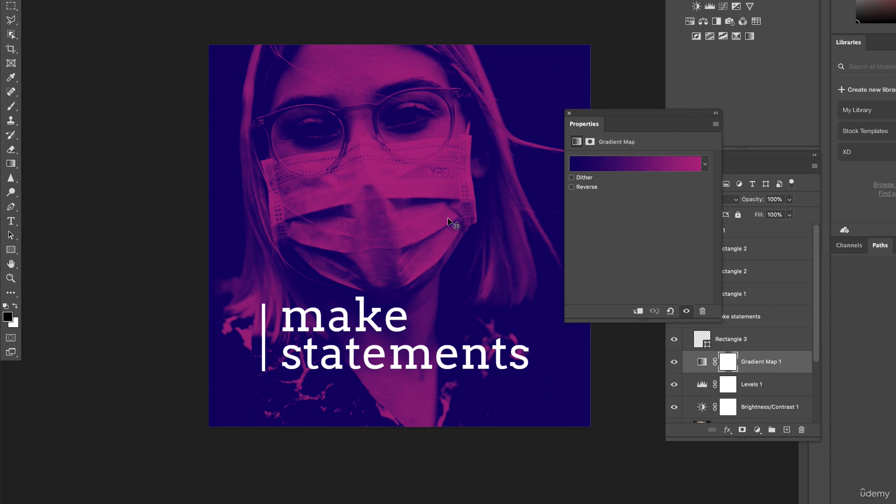
left_click_drag(581, 112, 517, 38)
left_click_drag(817, 290, 814, 365)
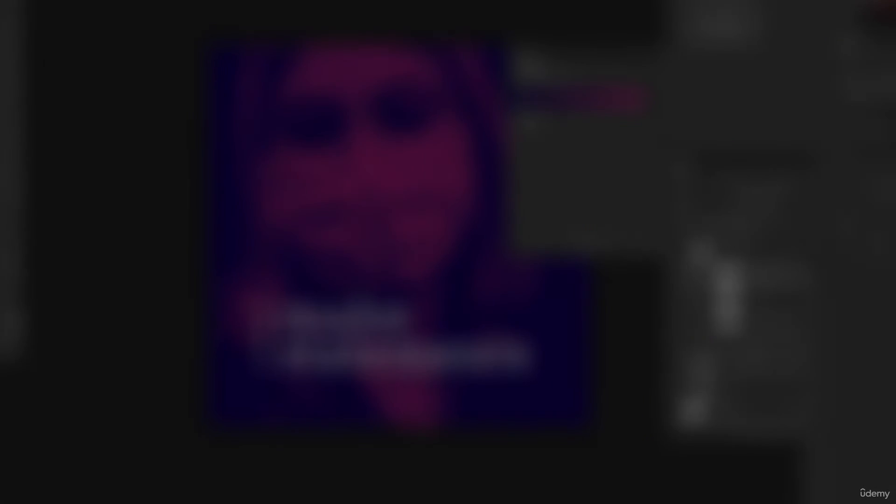